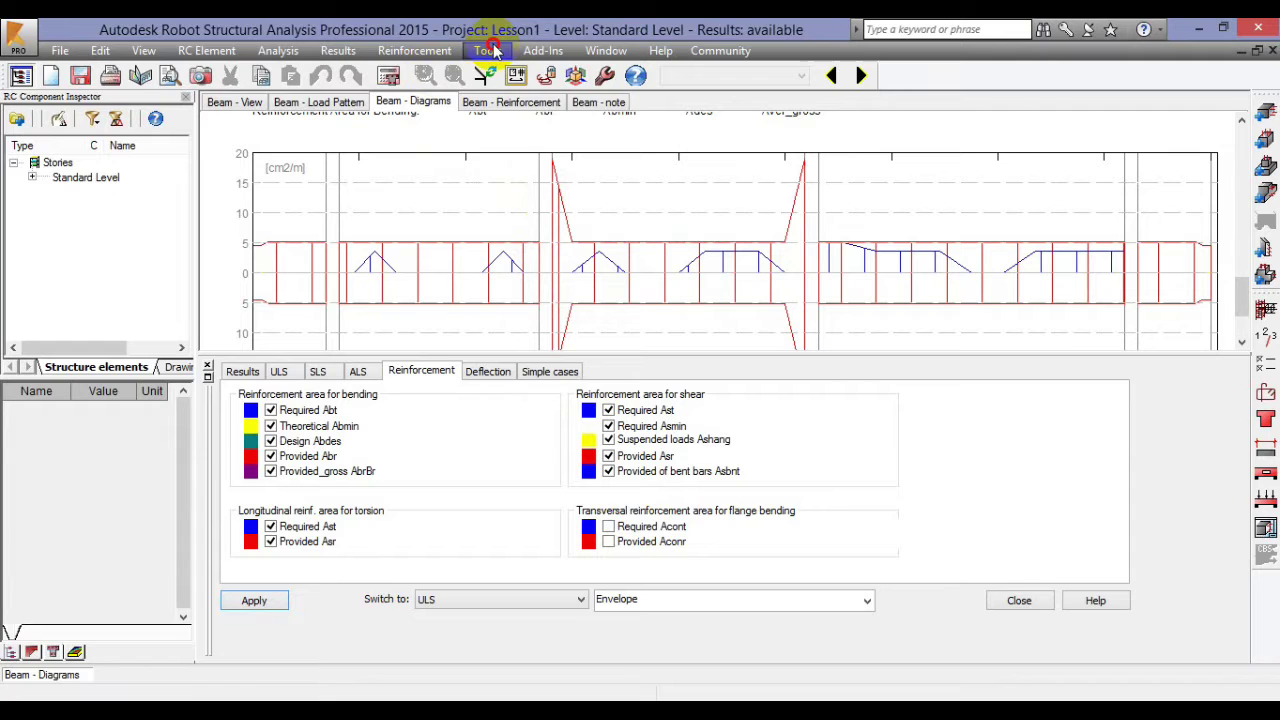
- Open the metric ACI 318-08 bar database for editing from Job Preferences > Databases > Reinforcing bars
left_click(490, 50)
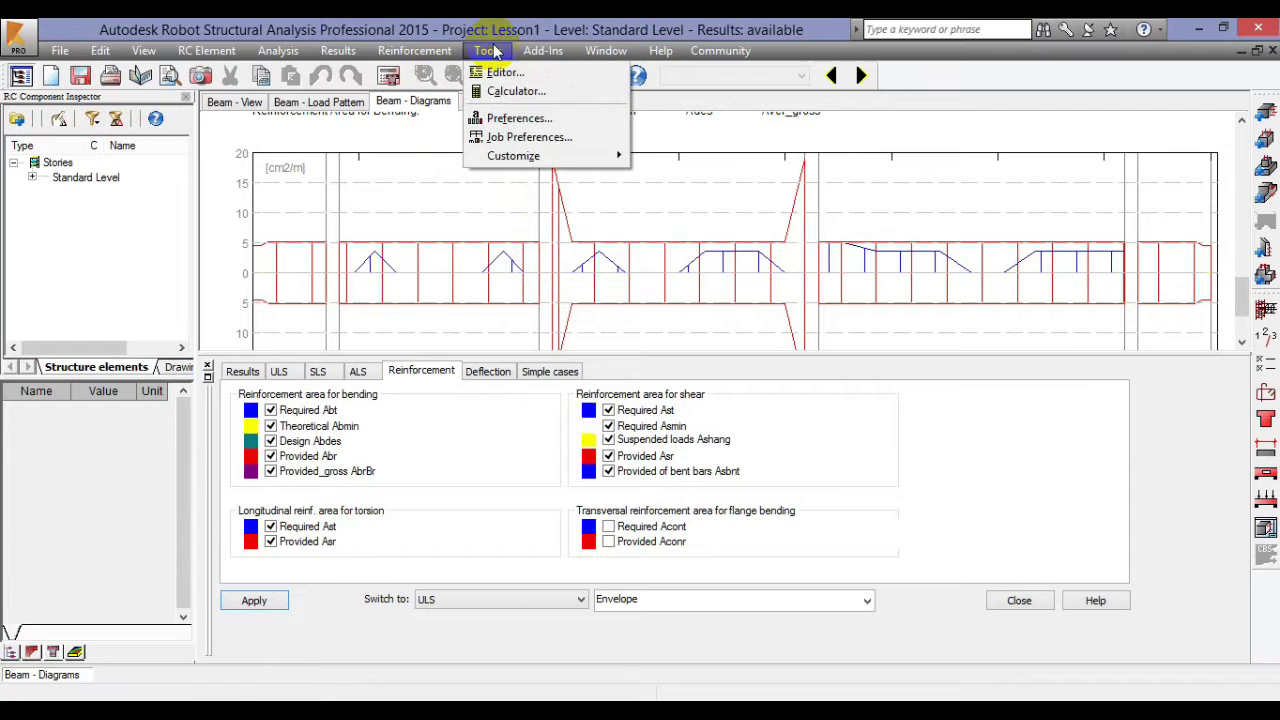
left_click(525, 134)
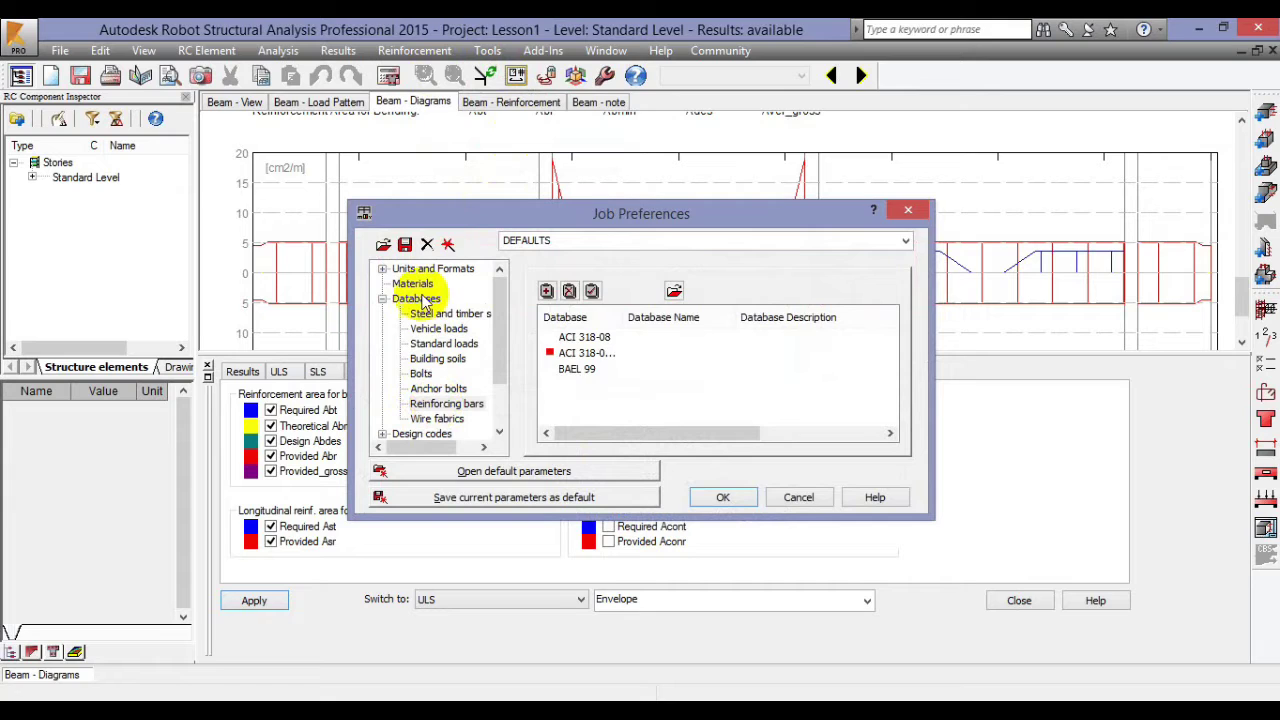
left_click(420, 298)
left_click(445, 403)
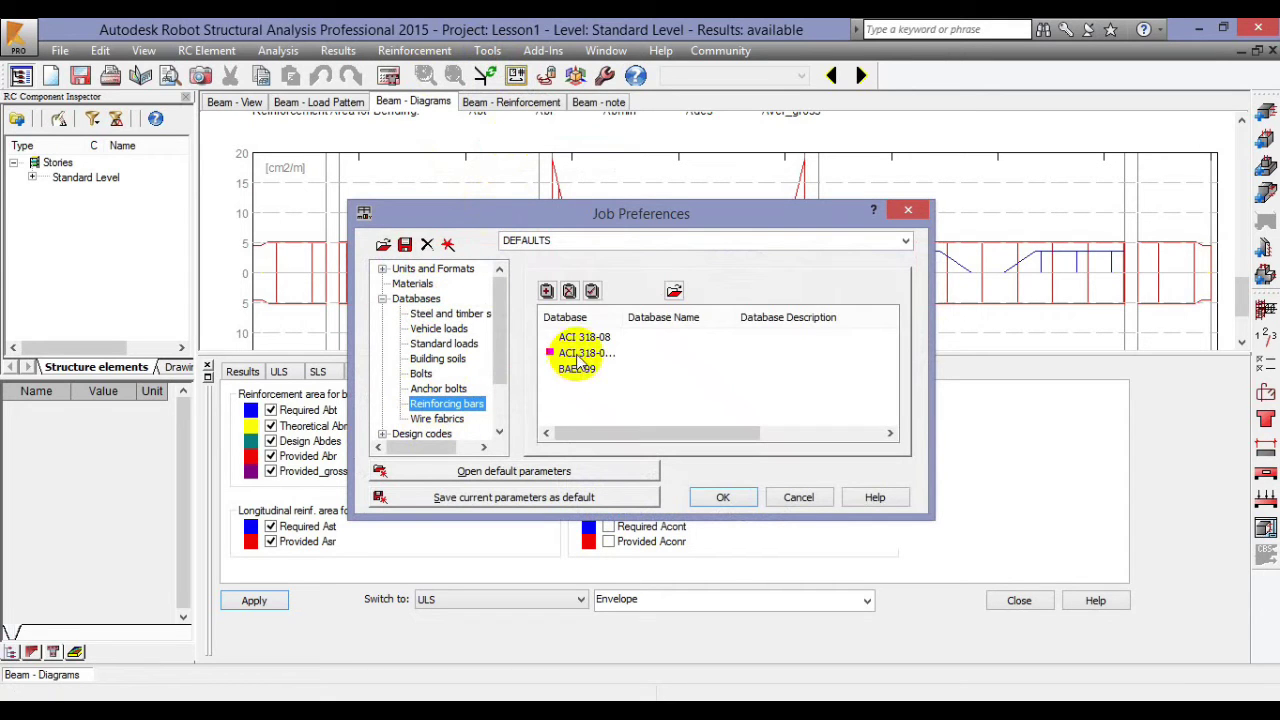
left_click(577, 355)
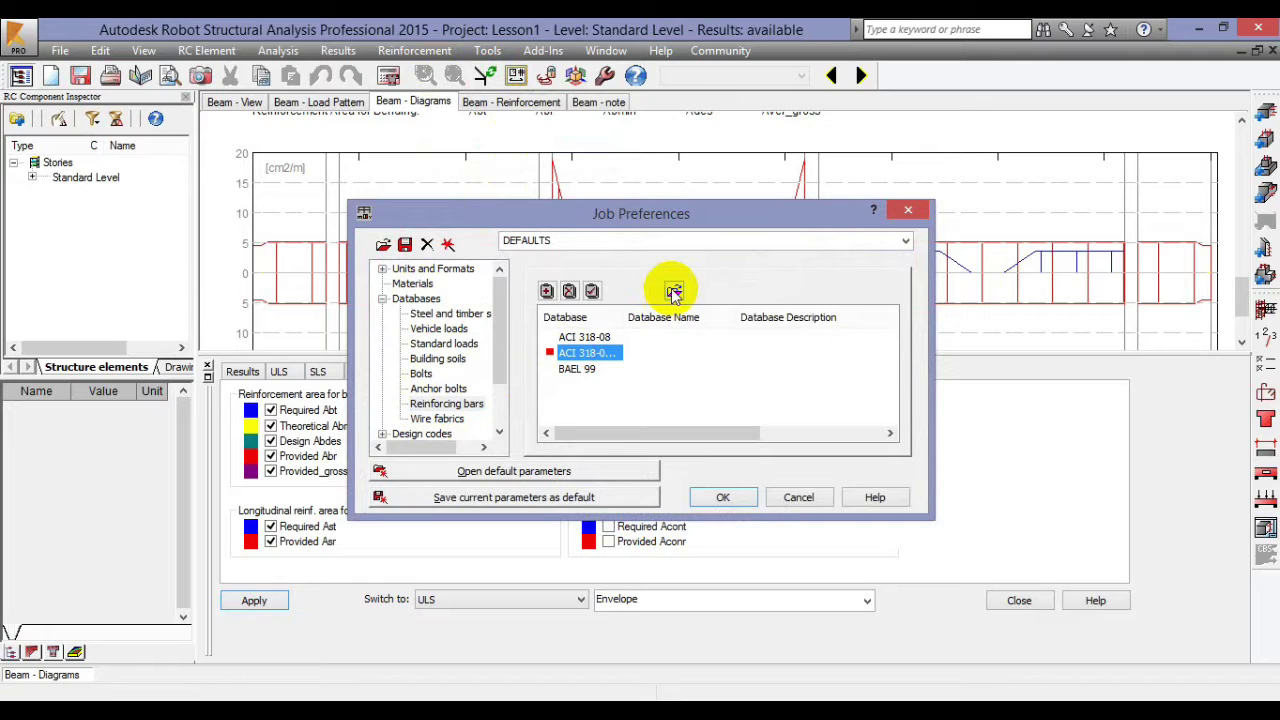
left_click(673, 292)
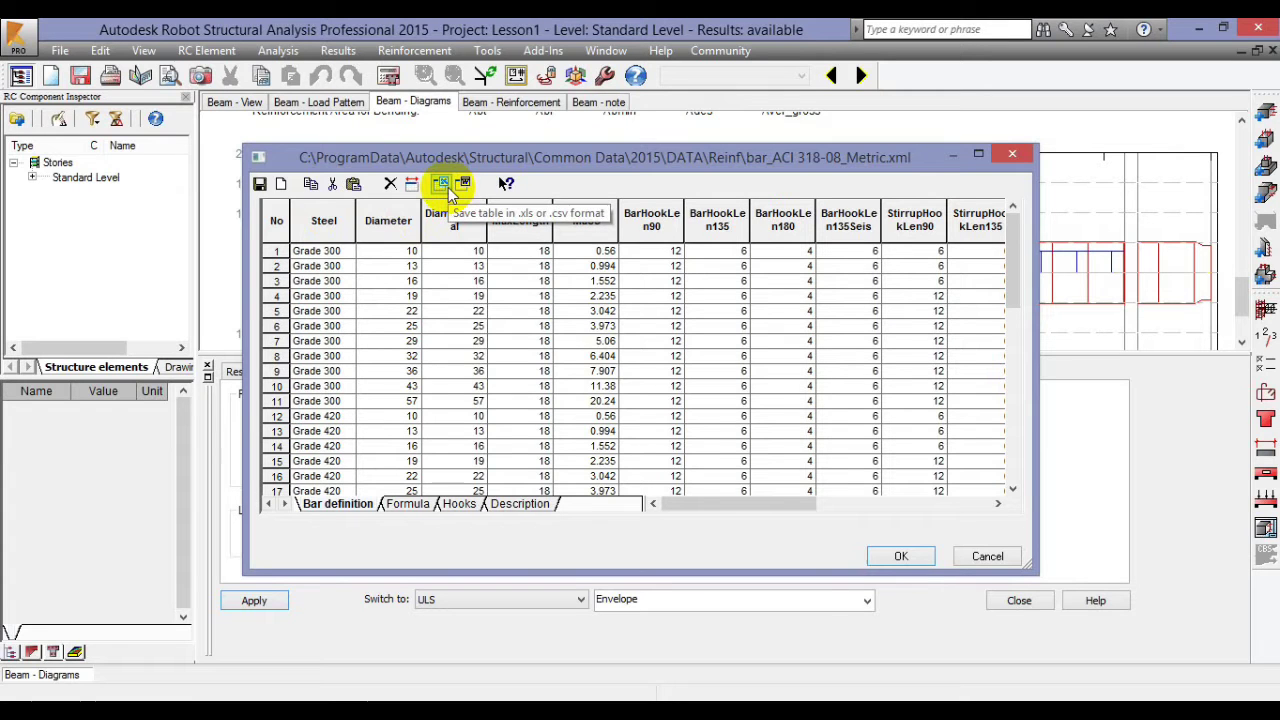
- Save the bar table as spreadsheet 'a' on the Desktop and open it in Excel
left_click(447, 190)
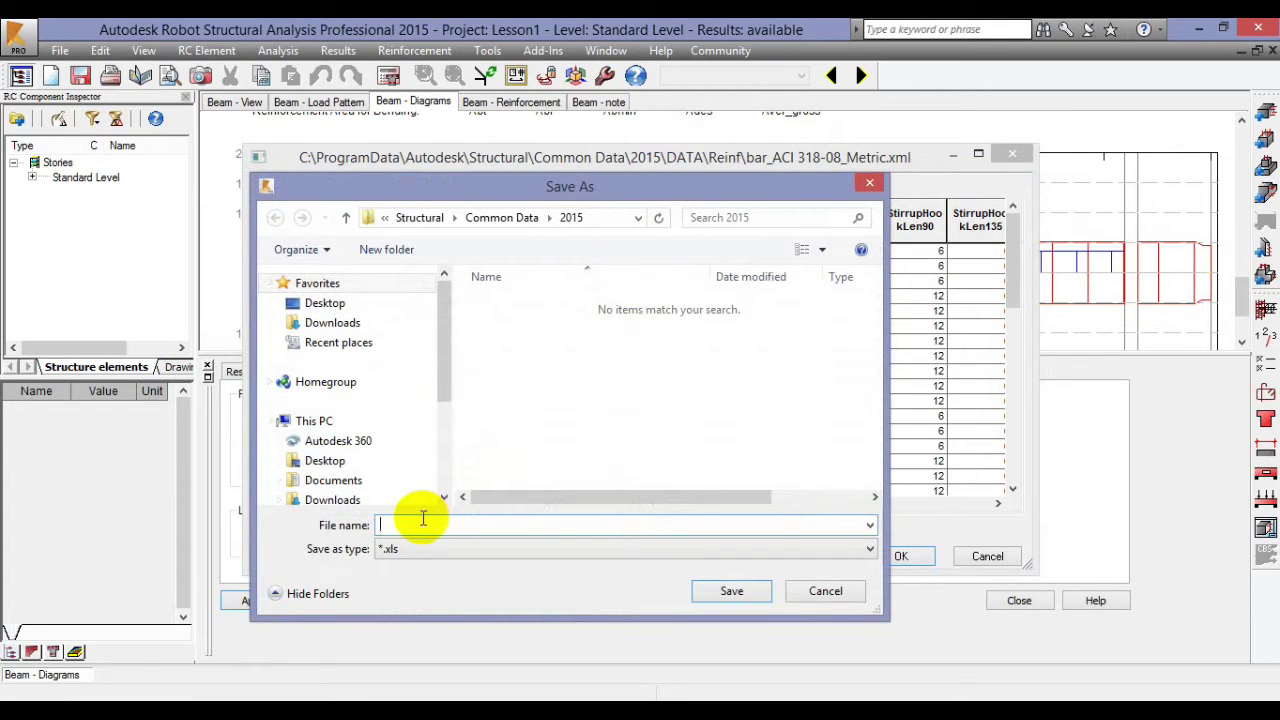
type("a")
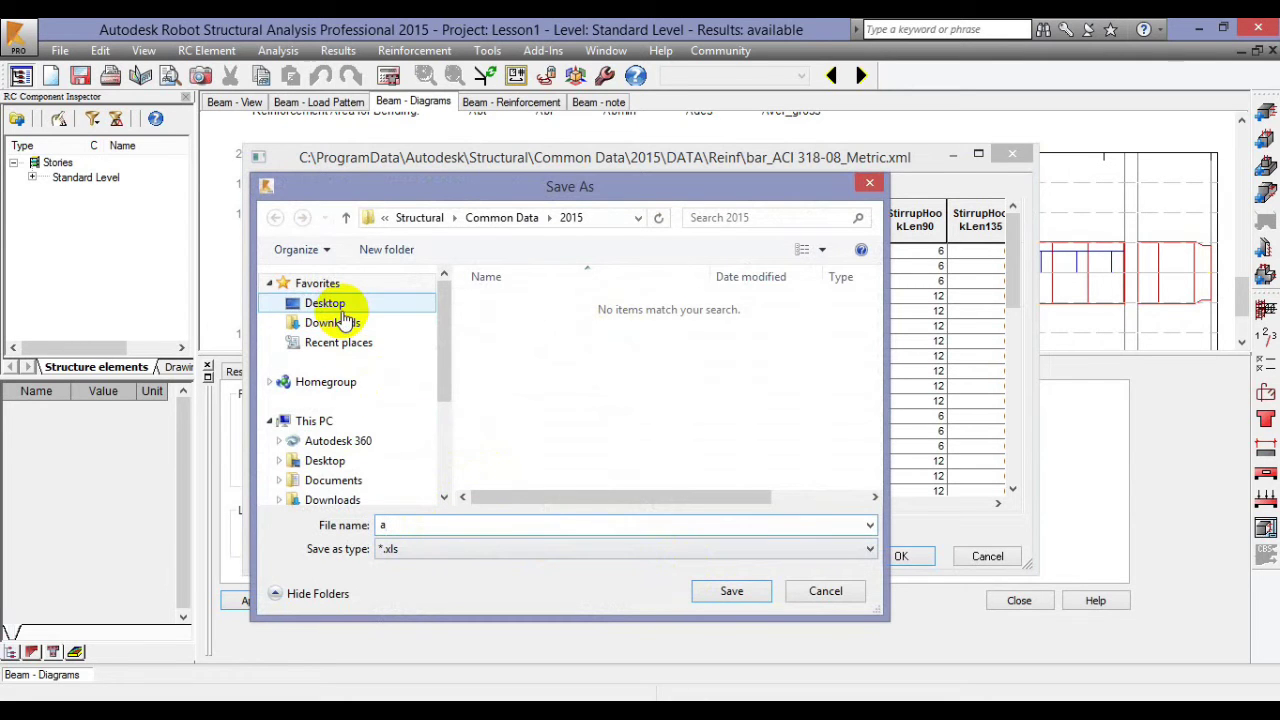
left_click(335, 303)
left_click(729, 590)
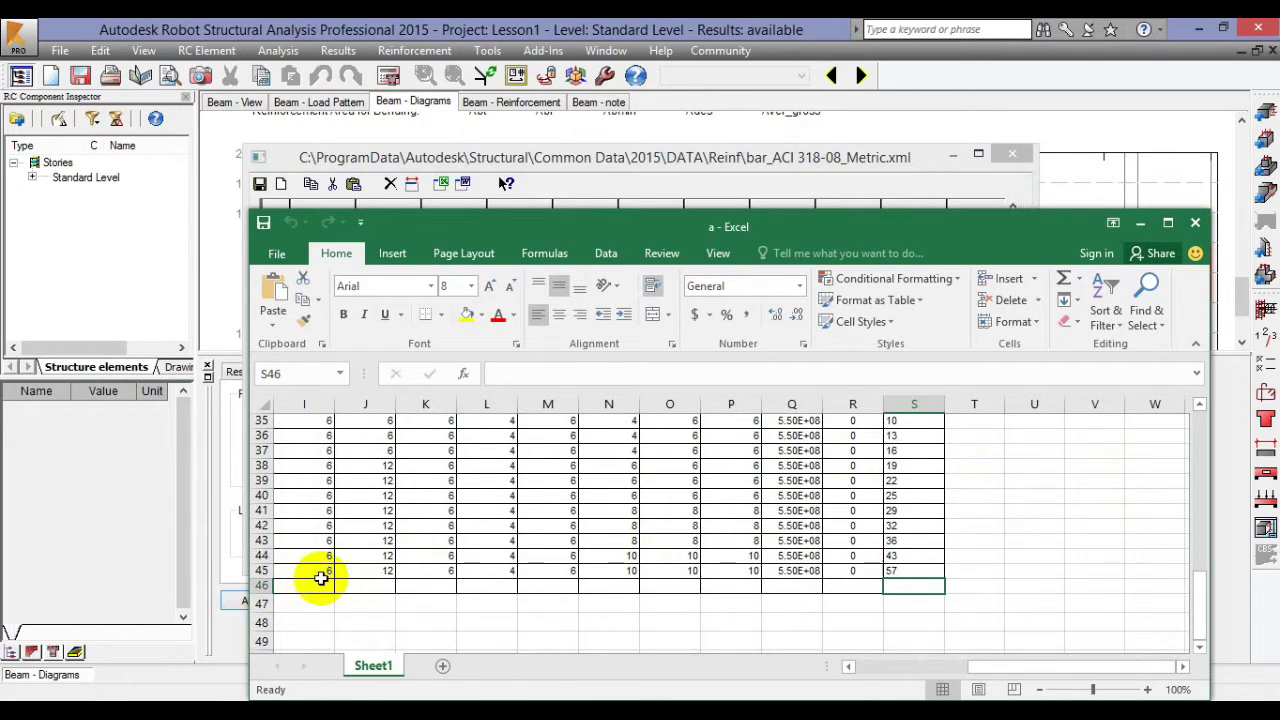
- Add row 46 with name SD390, diameter 12, real diameter 12 and MaxLength 12
left_click_drag(975, 667, 850, 676)
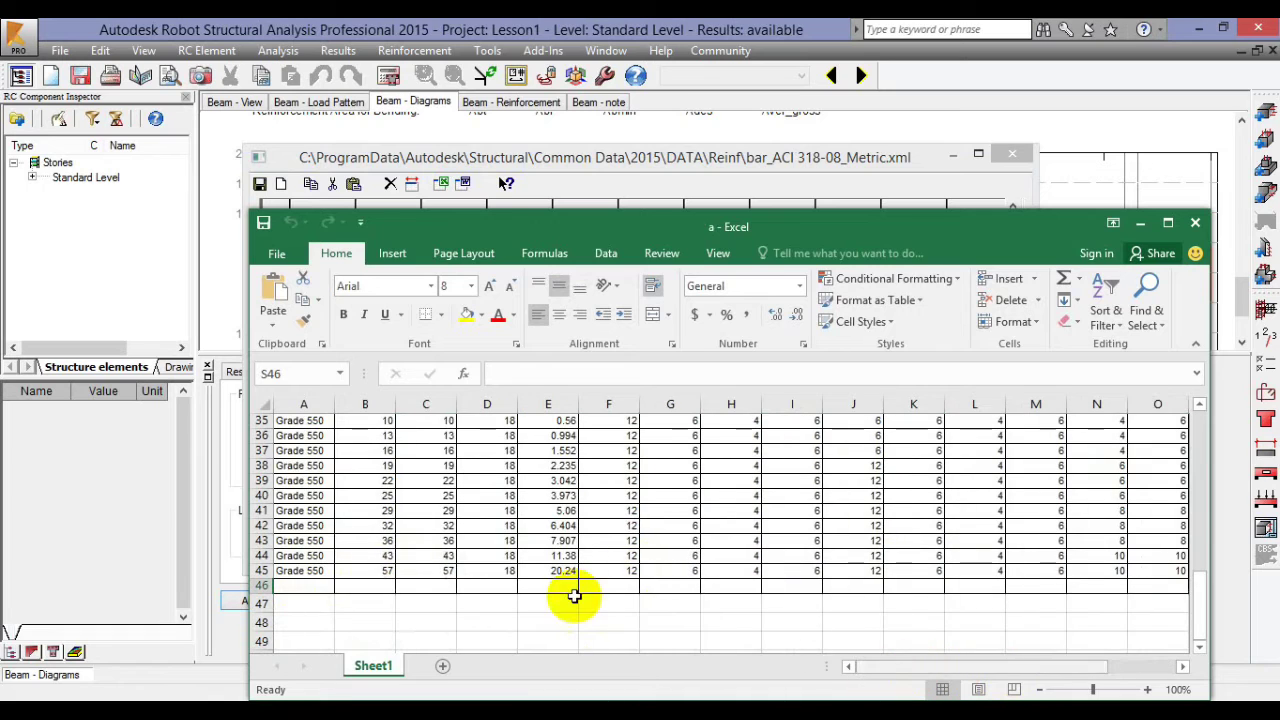
left_click(287, 587)
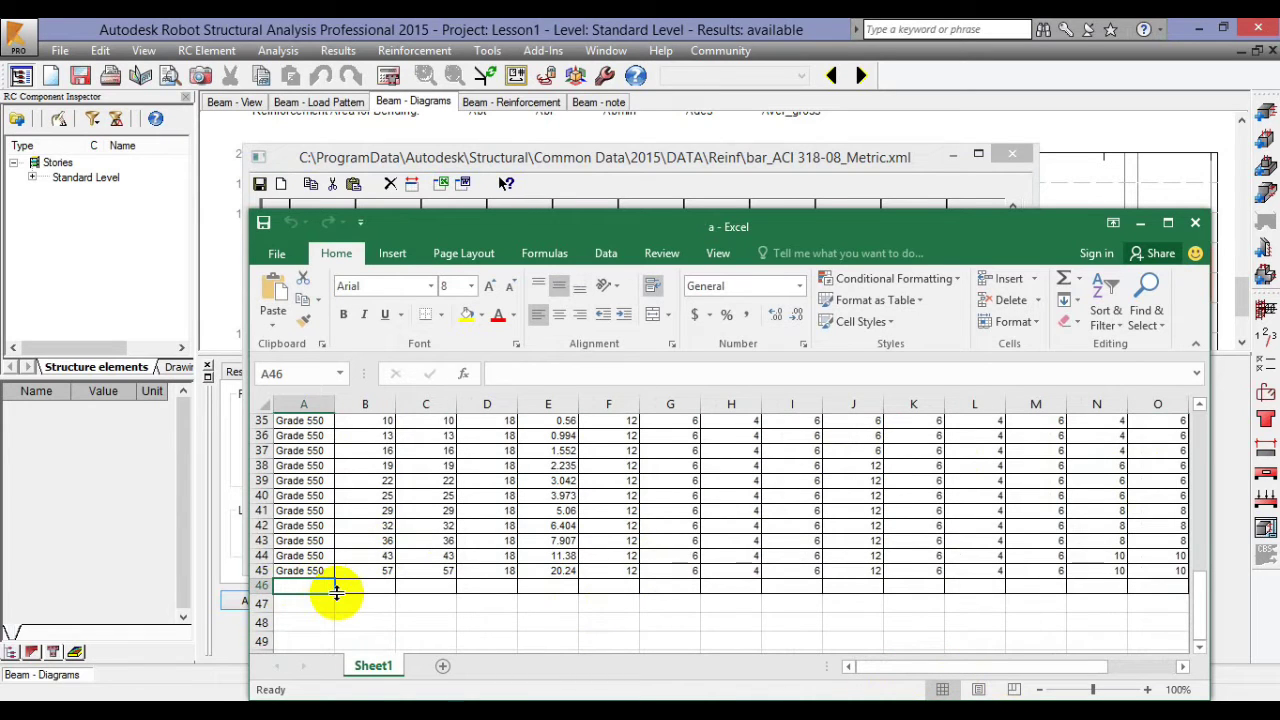
type("SD390")
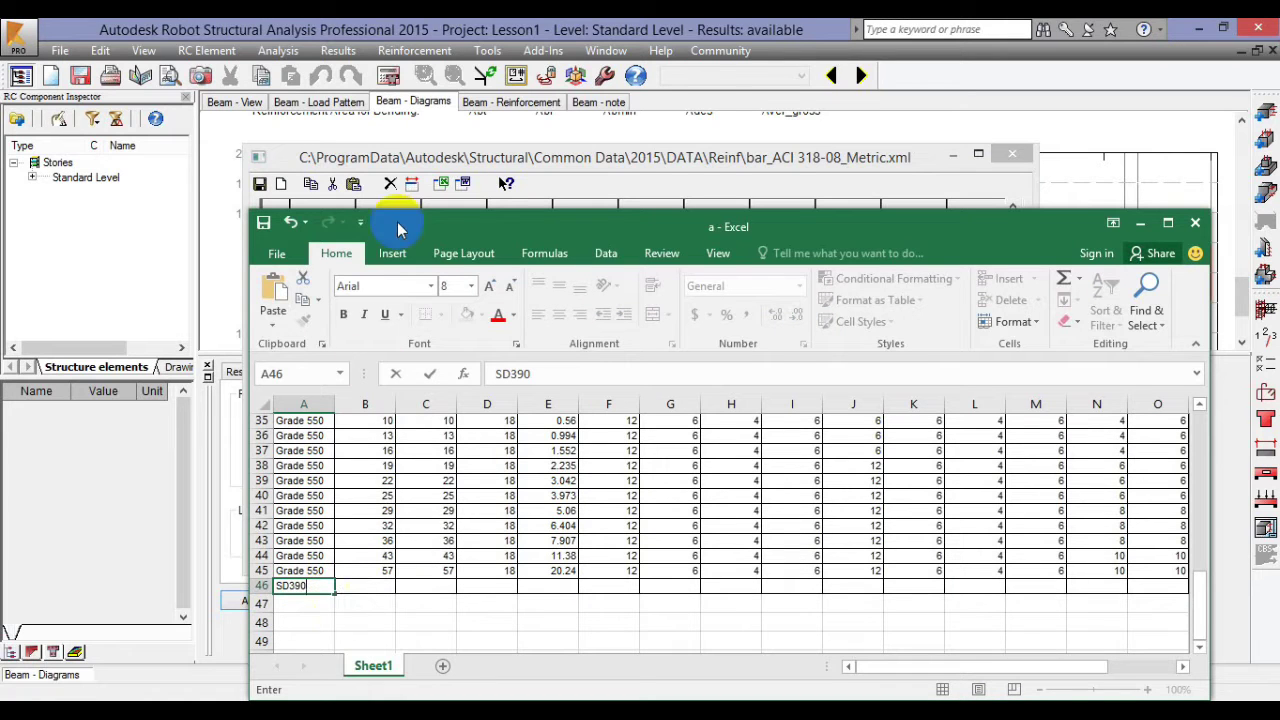
left_click(379, 587)
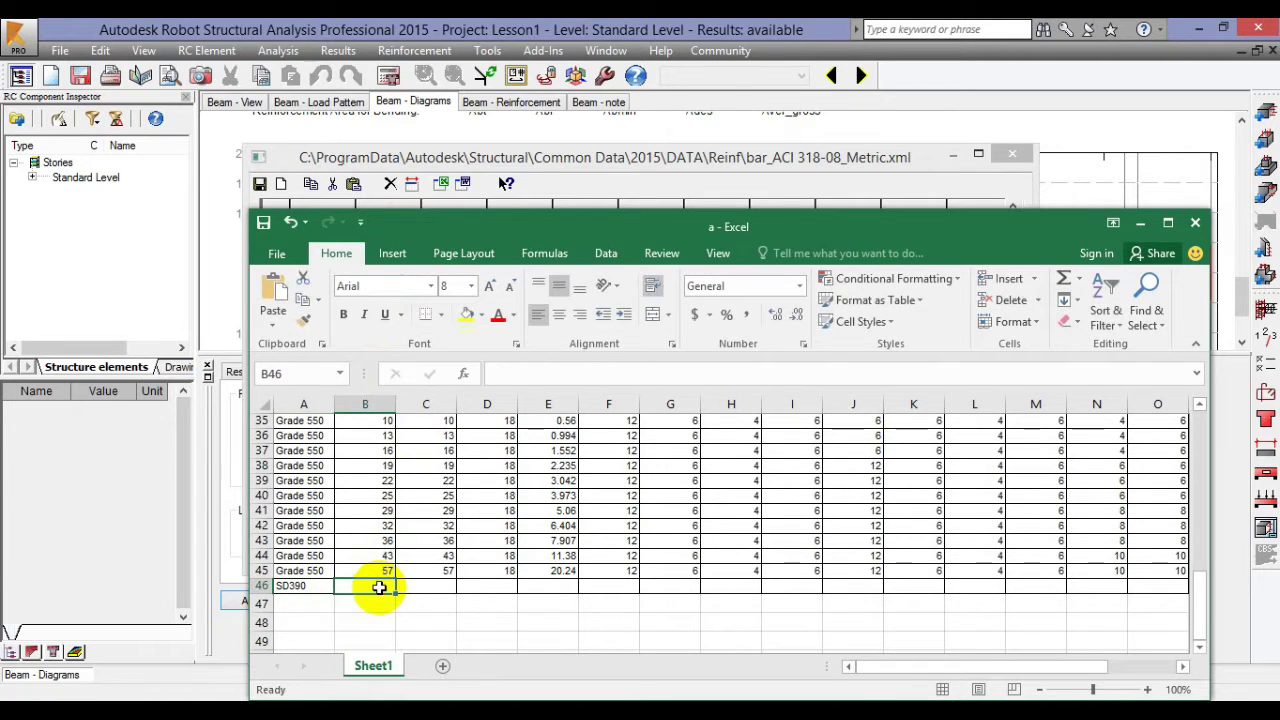
type("12")
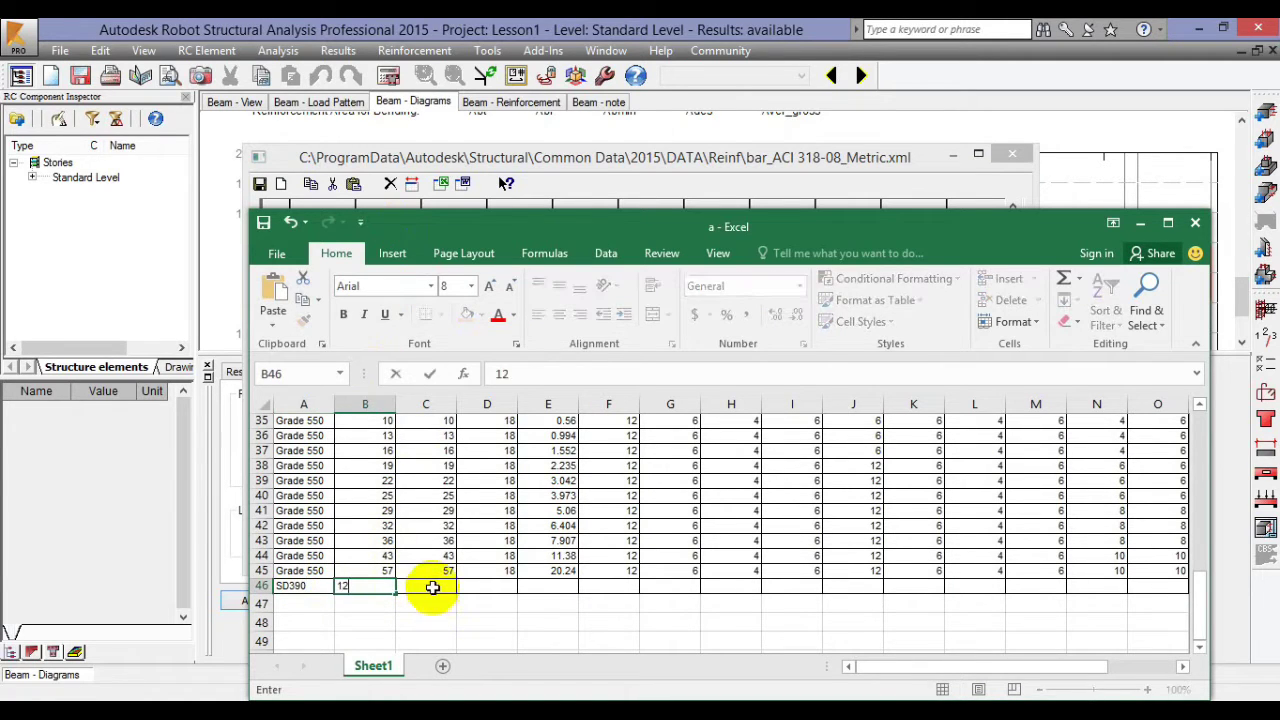
left_click(435, 589)
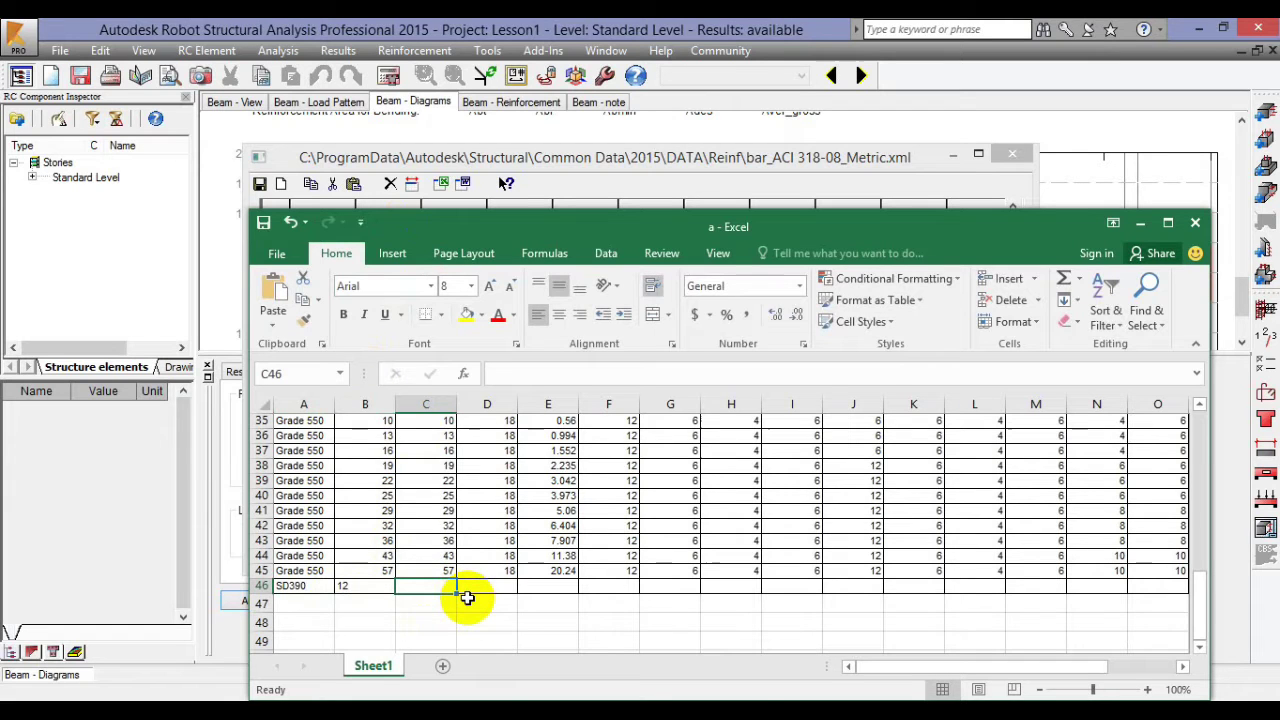
type("12")
left_click(499, 585)
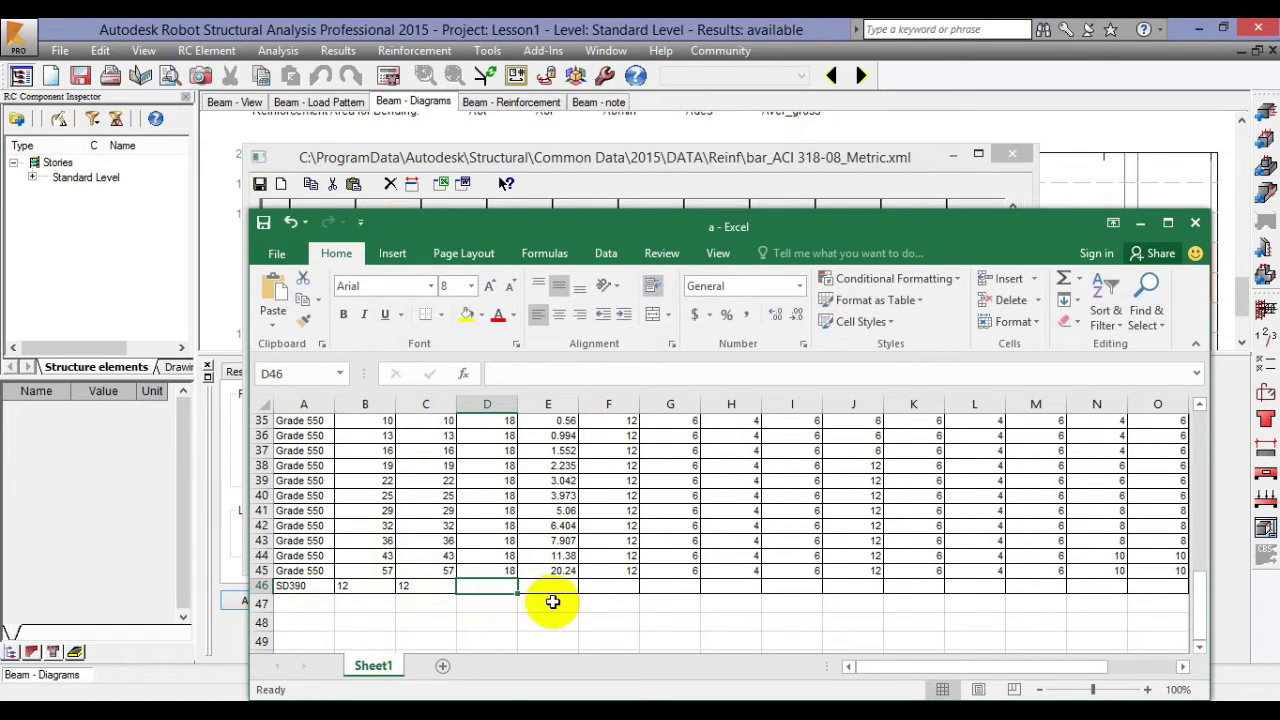
type("12")
- Set MaxLength to 12 for every bar by filling column D down from D2
scroll(505, 587, "up", 5)
scroll(500, 586, "up", 5)
scroll(508, 551, "up", 2)
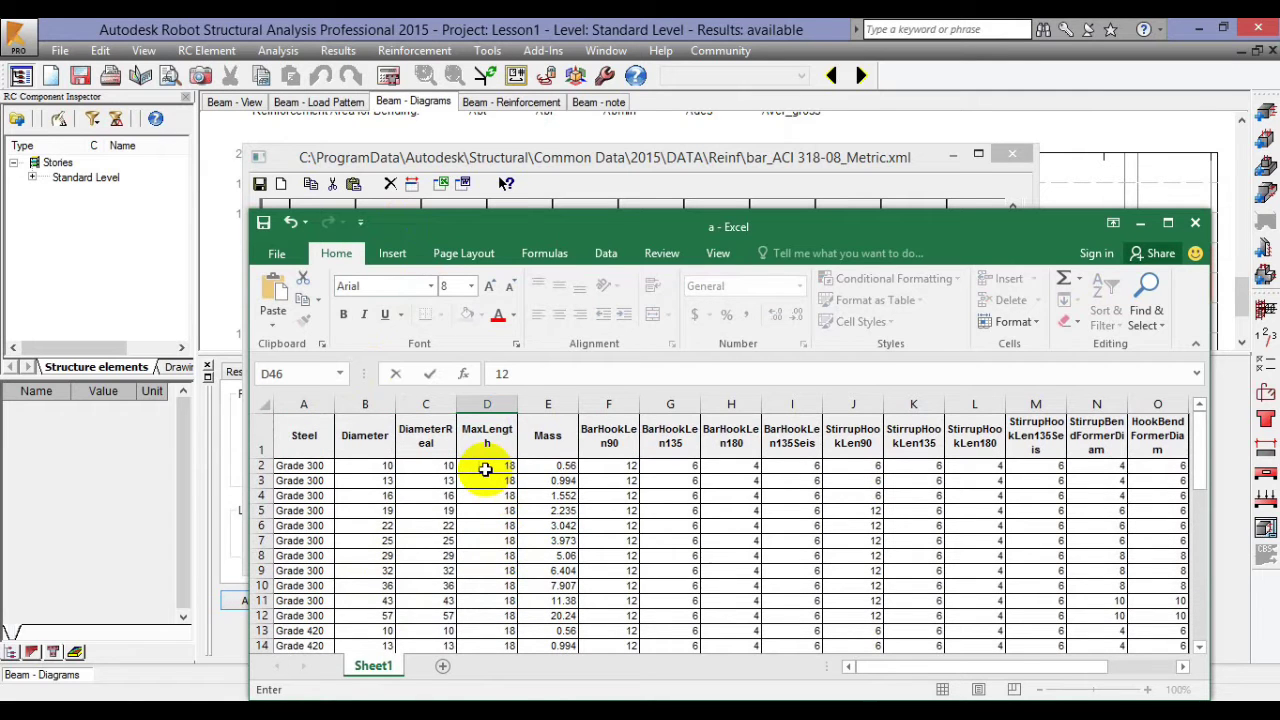
left_click(505, 472)
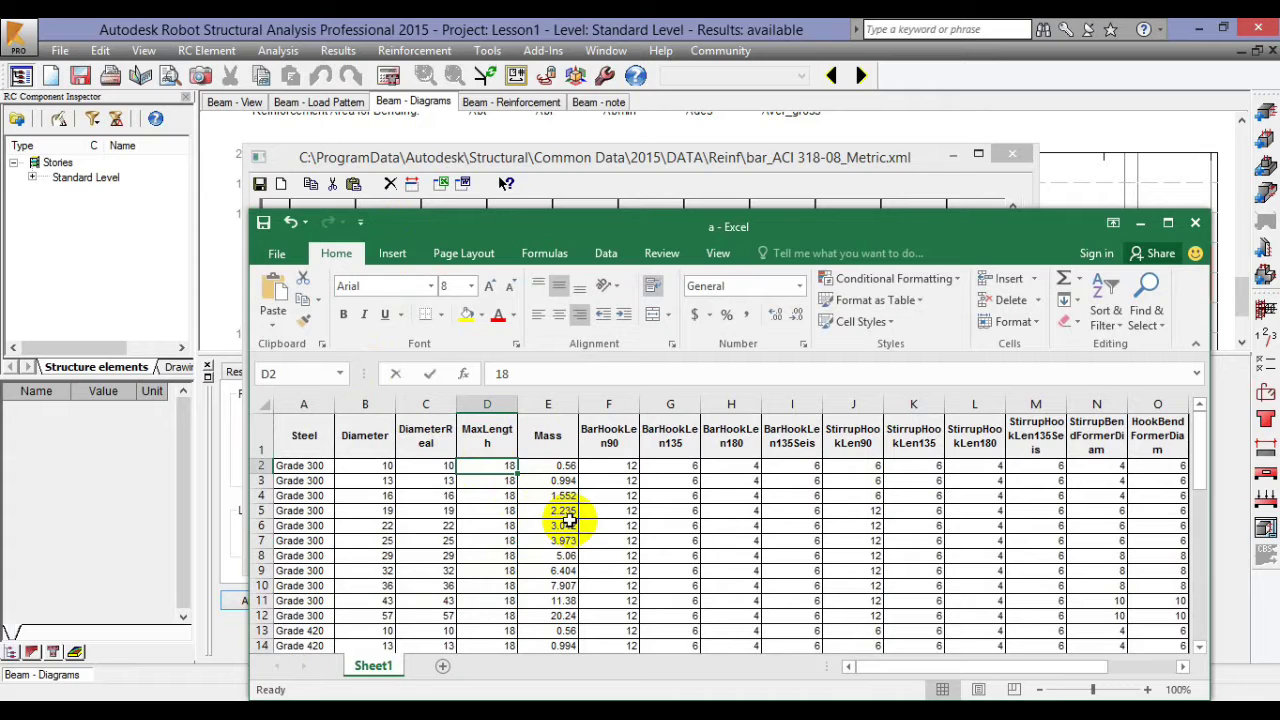
type("12")
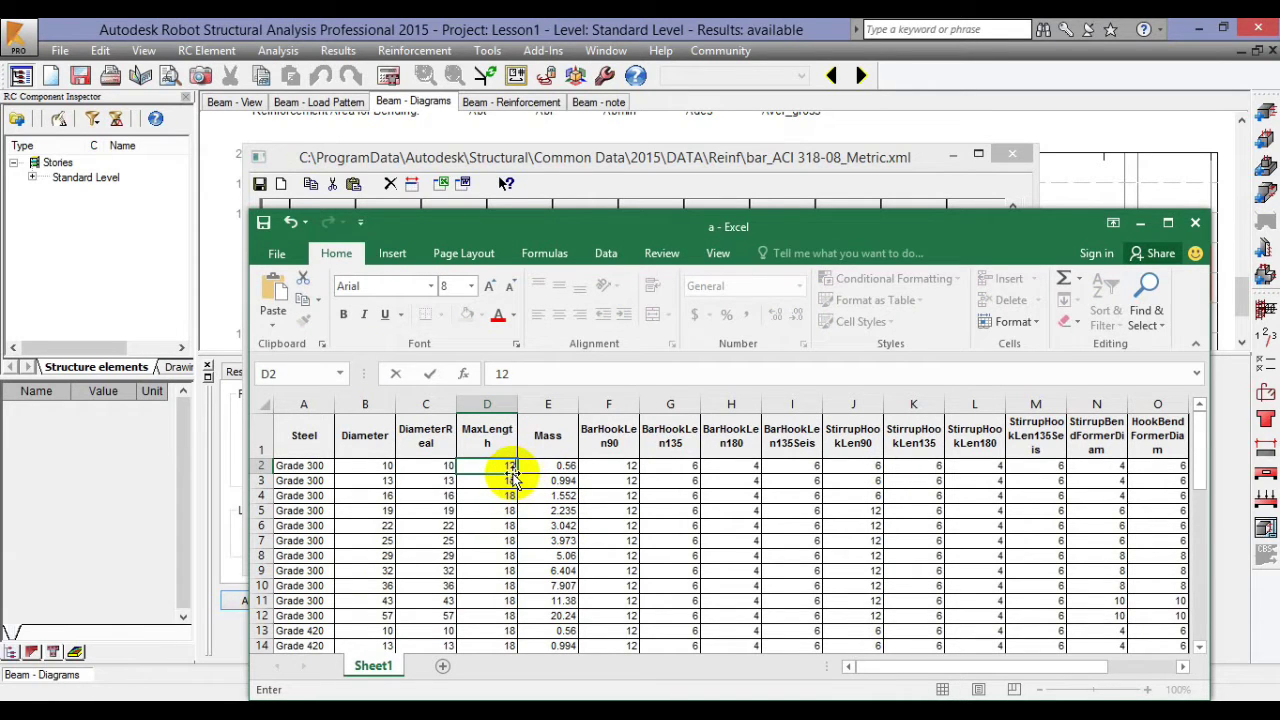
mouse_move(512, 472)
left_mouse_down()
mouse_move(507, 689)
mouse_move(502, 608)
left_mouse_up()
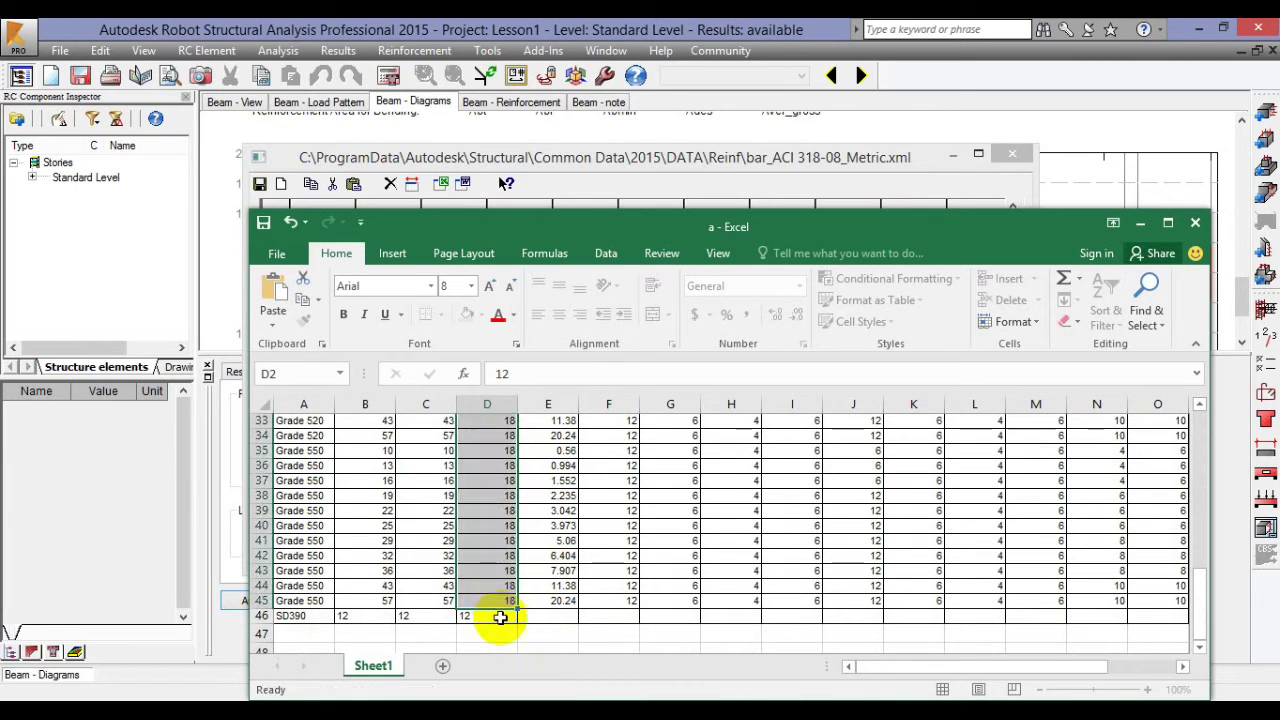
- Fill row 45's mass and hook values down into row 46
left_click(563, 617)
mouse_move(552, 602)
left_mouse_down()
mouse_move(1167, 597)
mouse_move(932, 605)
mouse_move(941, 626)
left_mouse_up()
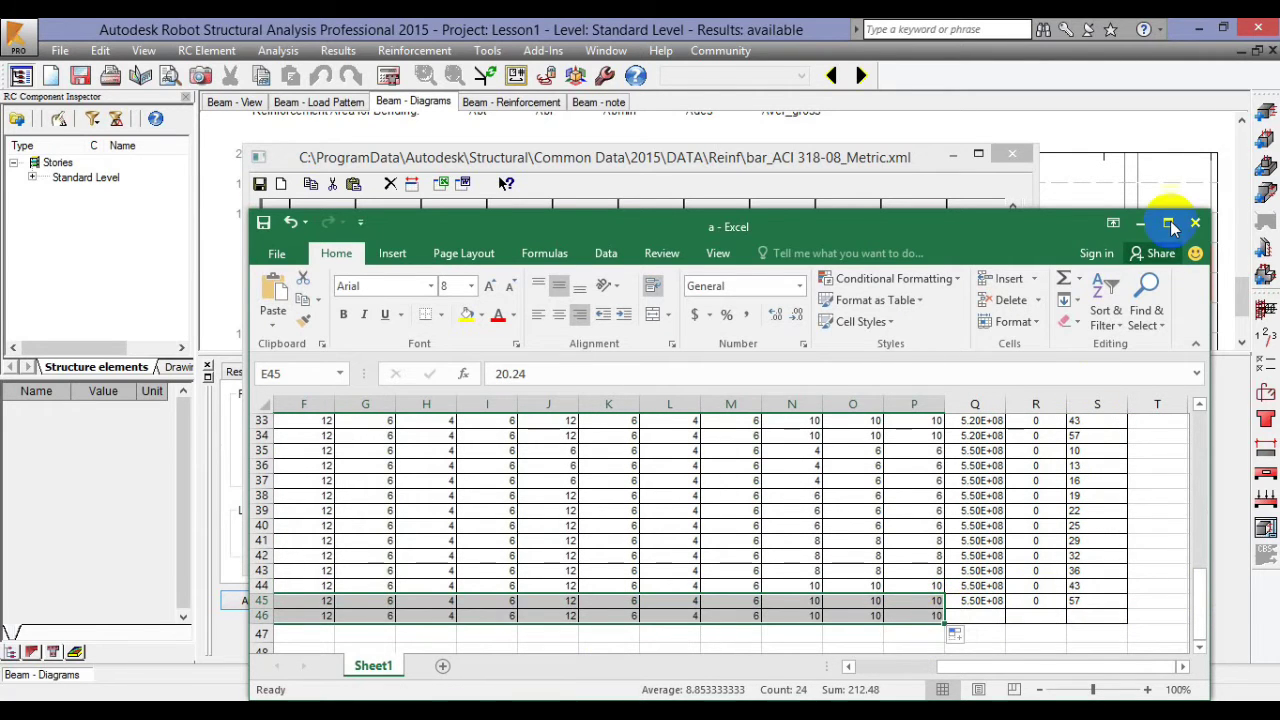
left_click(1167, 222)
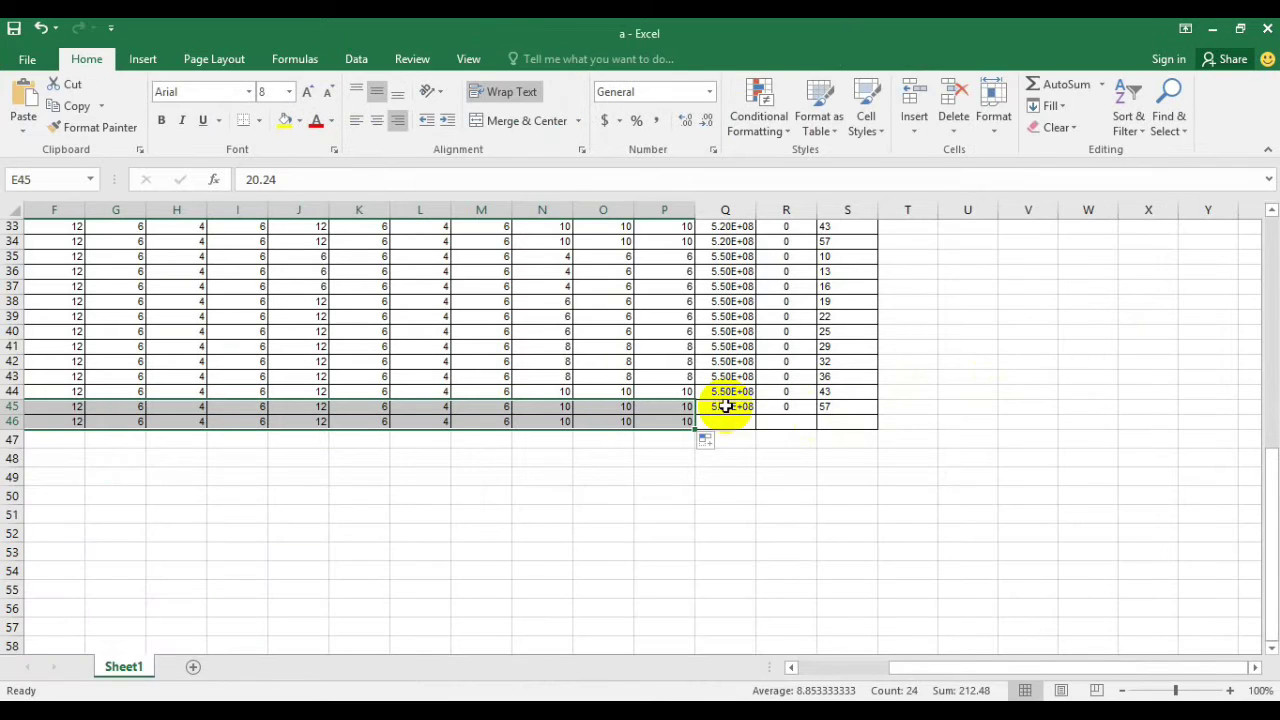
- Copy the yield stress into Q46 and change it to 390000000
left_click(727, 404)
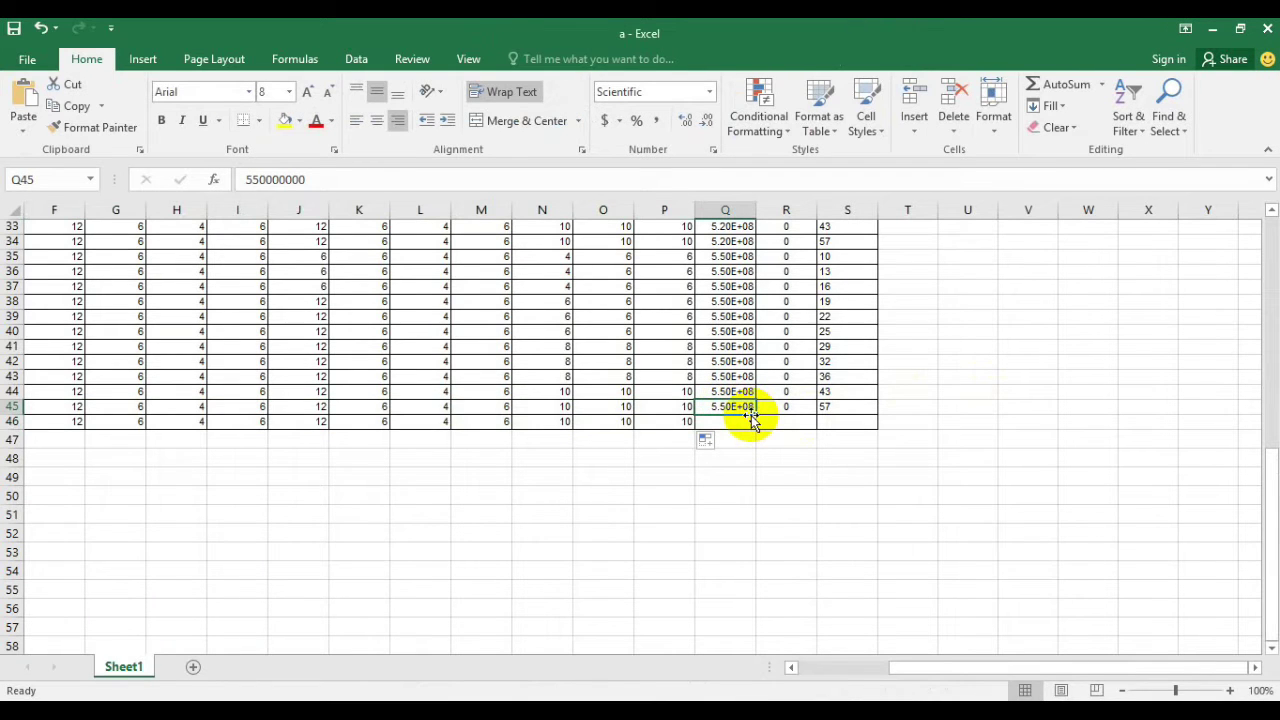
left_click_drag(759, 417, 731, 422)
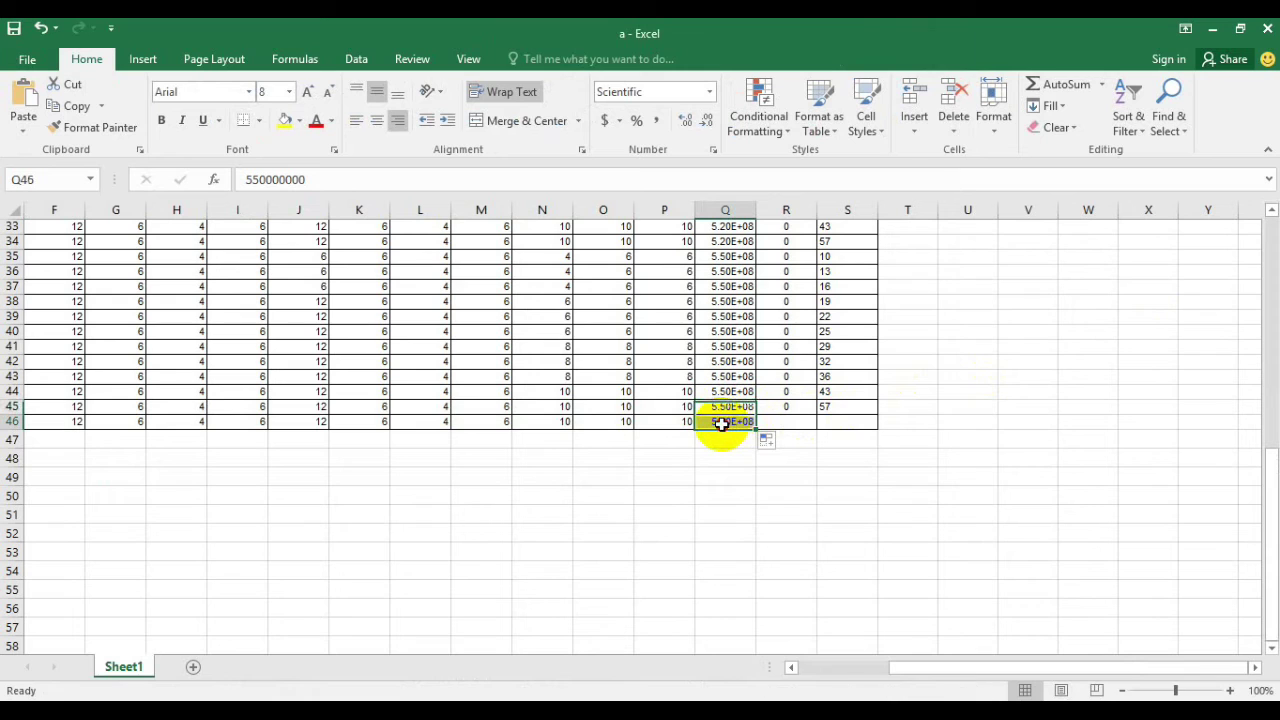
double_click(721, 421)
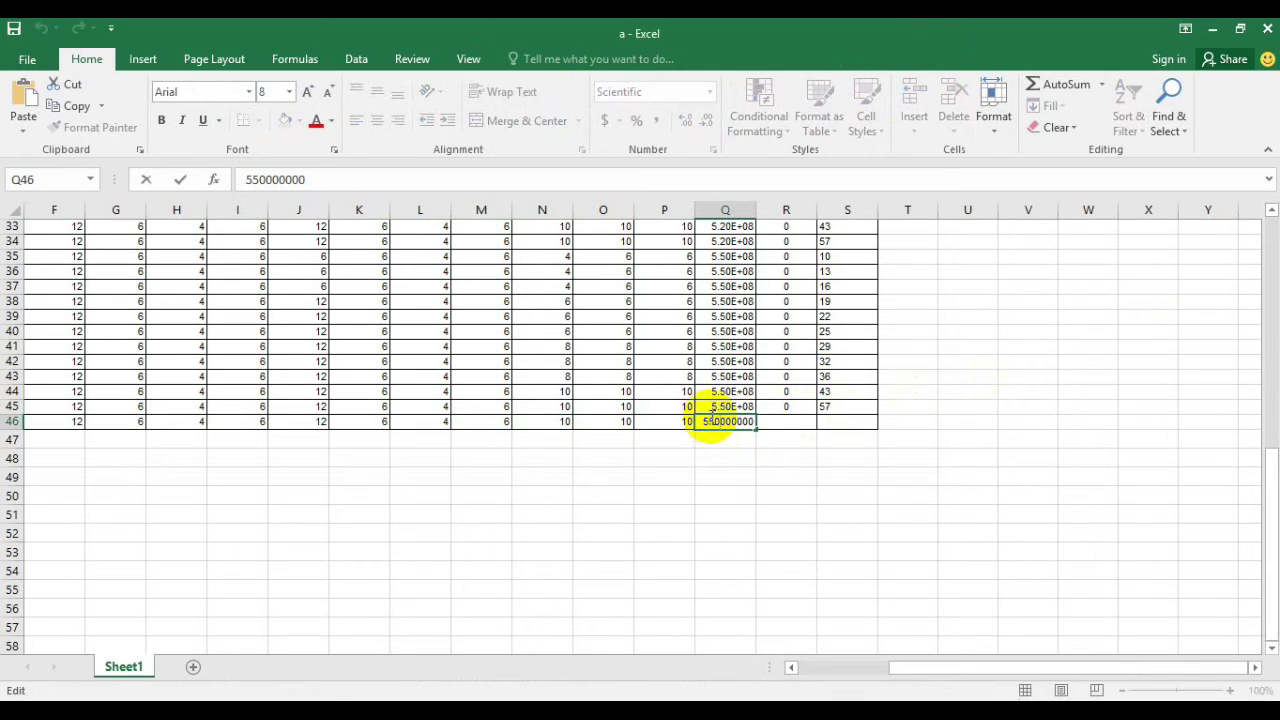
left_click_drag(713, 421, 755, 422)
key("BackSpace")
type("39")
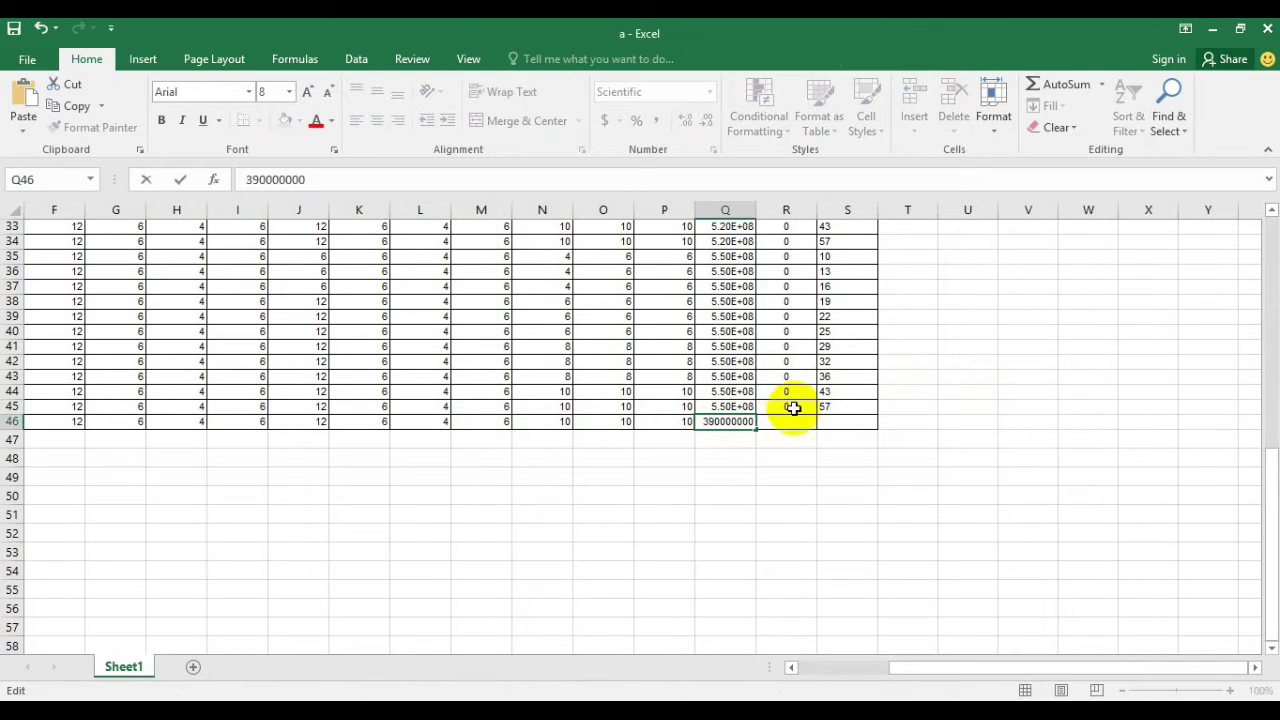
left_click(790, 421)
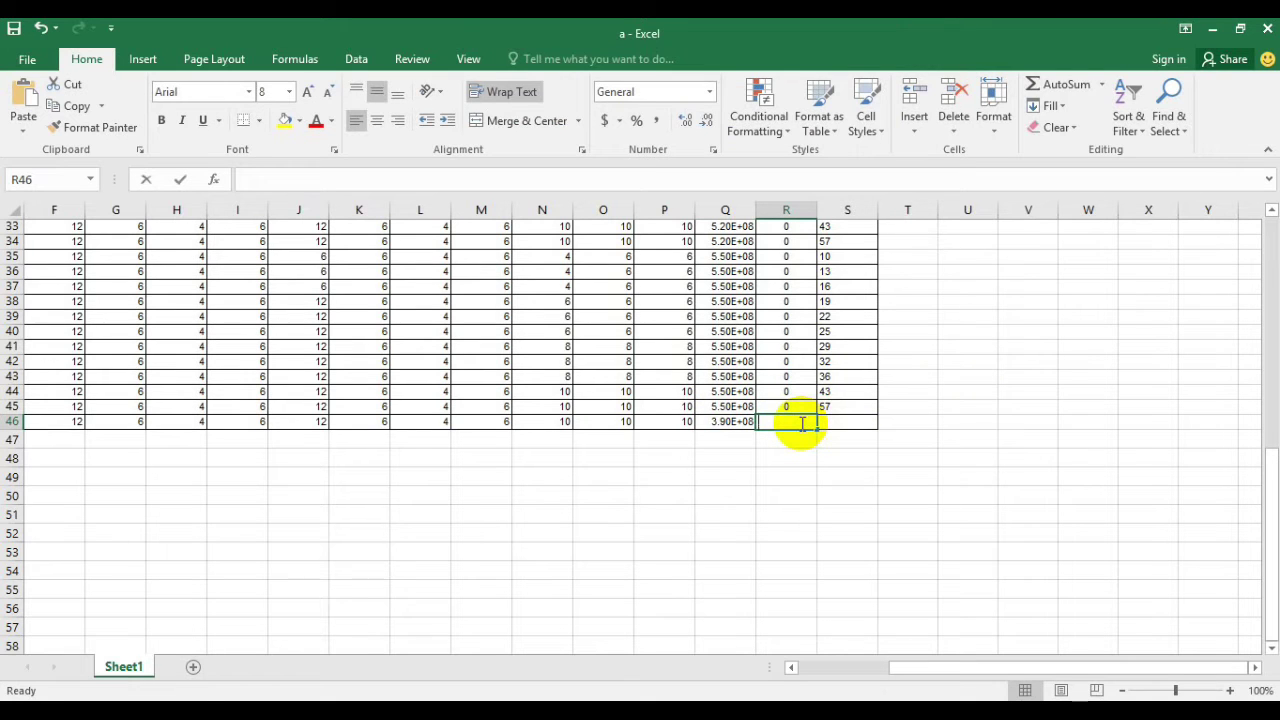
- Enter PlainBar 0 and BarSize 12 in row 46, then select the whole bar table
type("0")
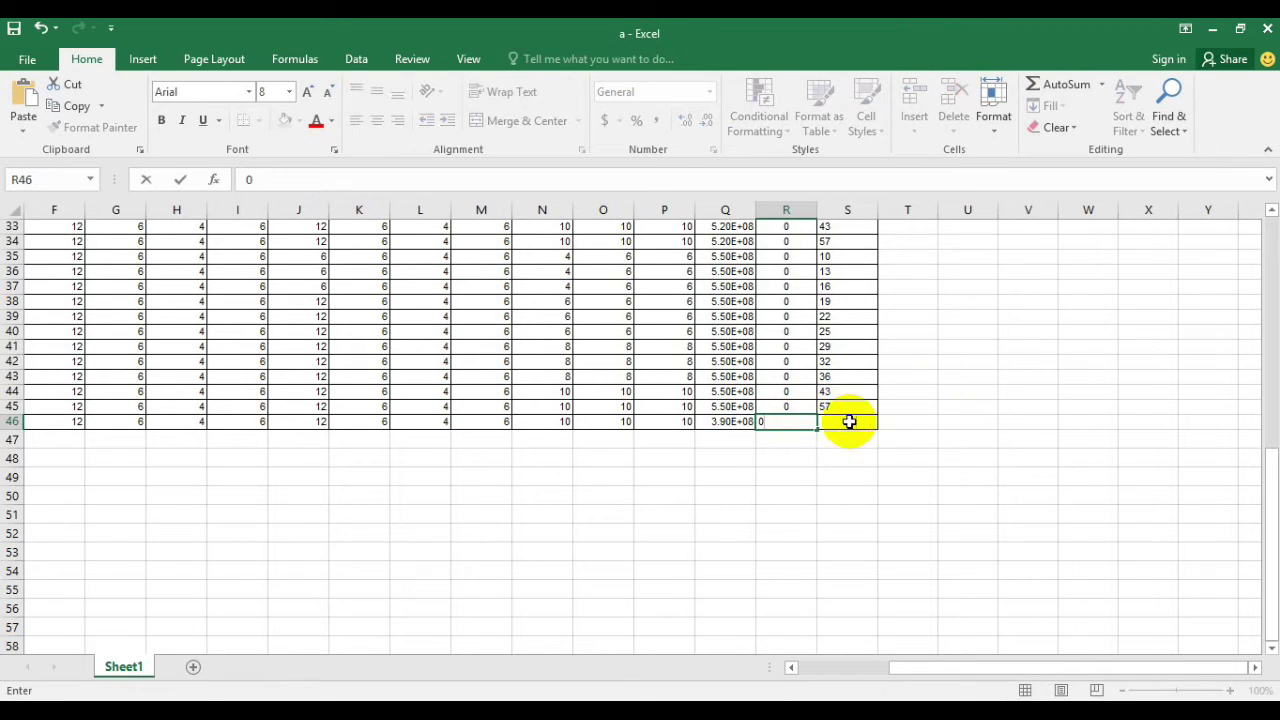
left_click(849, 421)
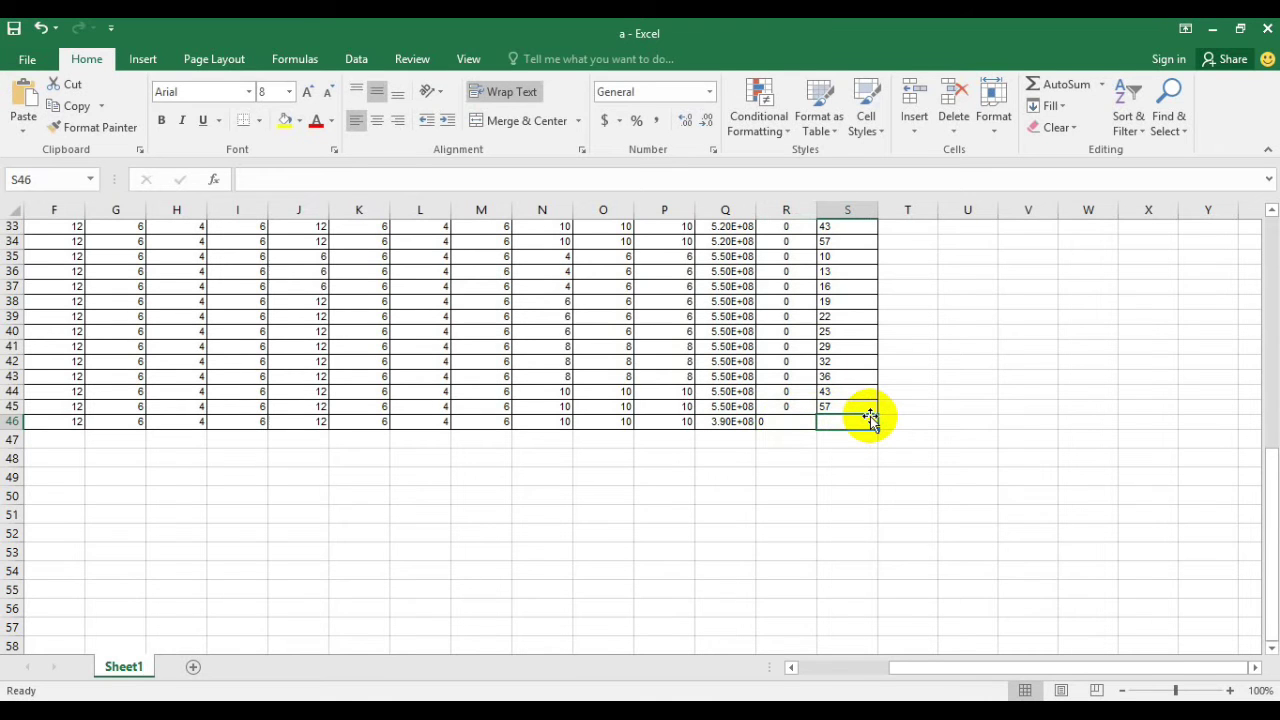
scroll(897, 340, "up", 11)
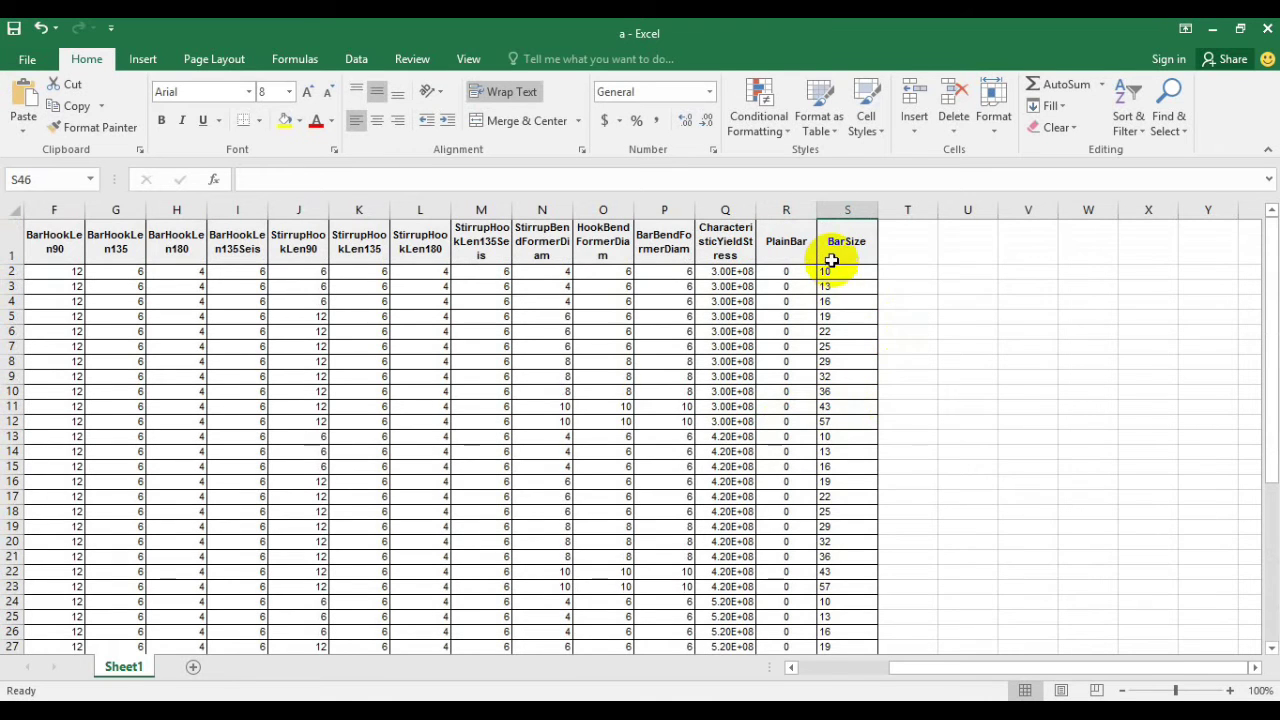
scroll(850, 281, "down", 5)
scroll(849, 297, "down", 13)
scroll(841, 292, "up", 3)
scroll(843, 289, "up", 3)
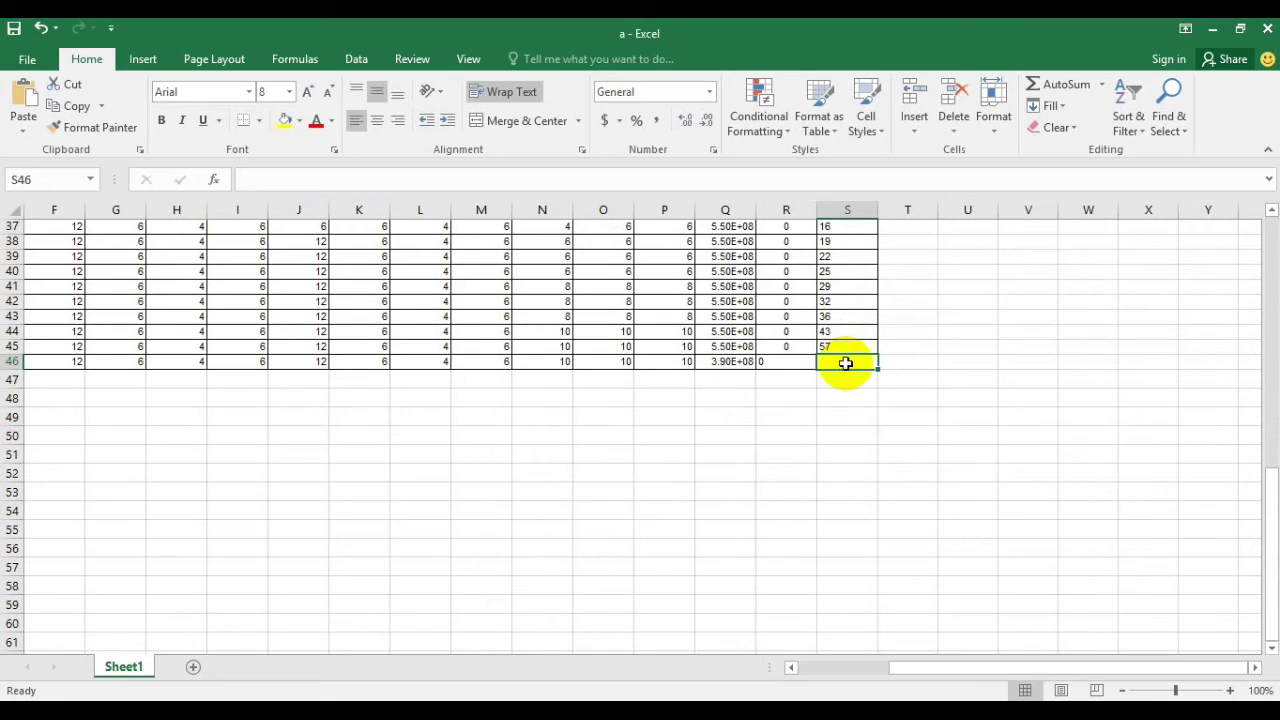
type("12")
scroll(889, 363, "down", 2)
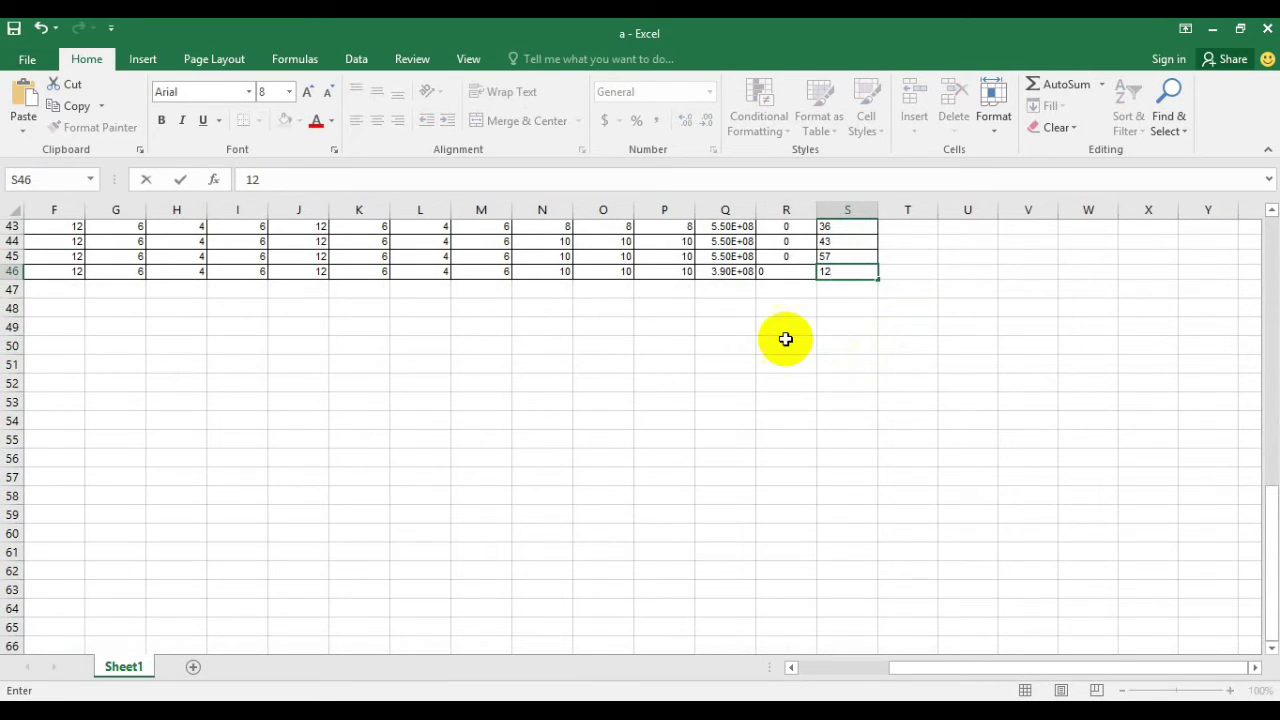
scroll(786, 339, "up", 5)
scroll(760, 380, "up", 2)
scroll(760, 380, "up", 7)
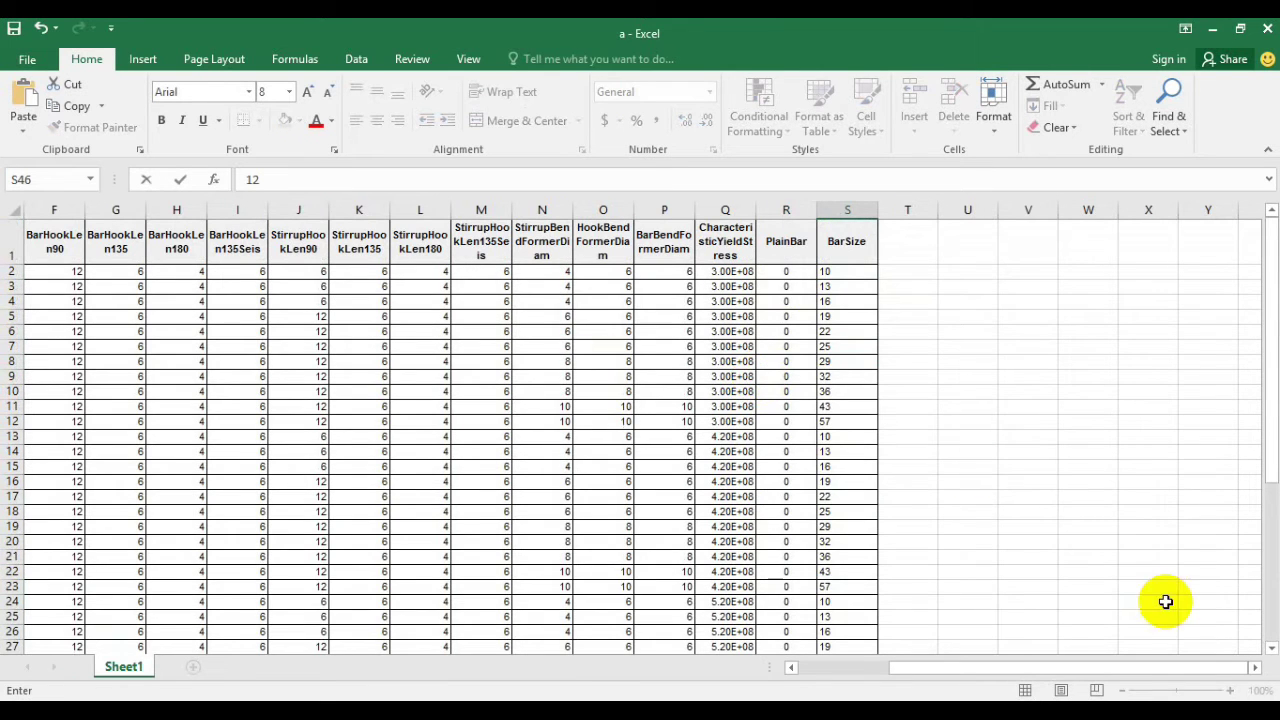
left_click_drag(1063, 668, 709, 674)
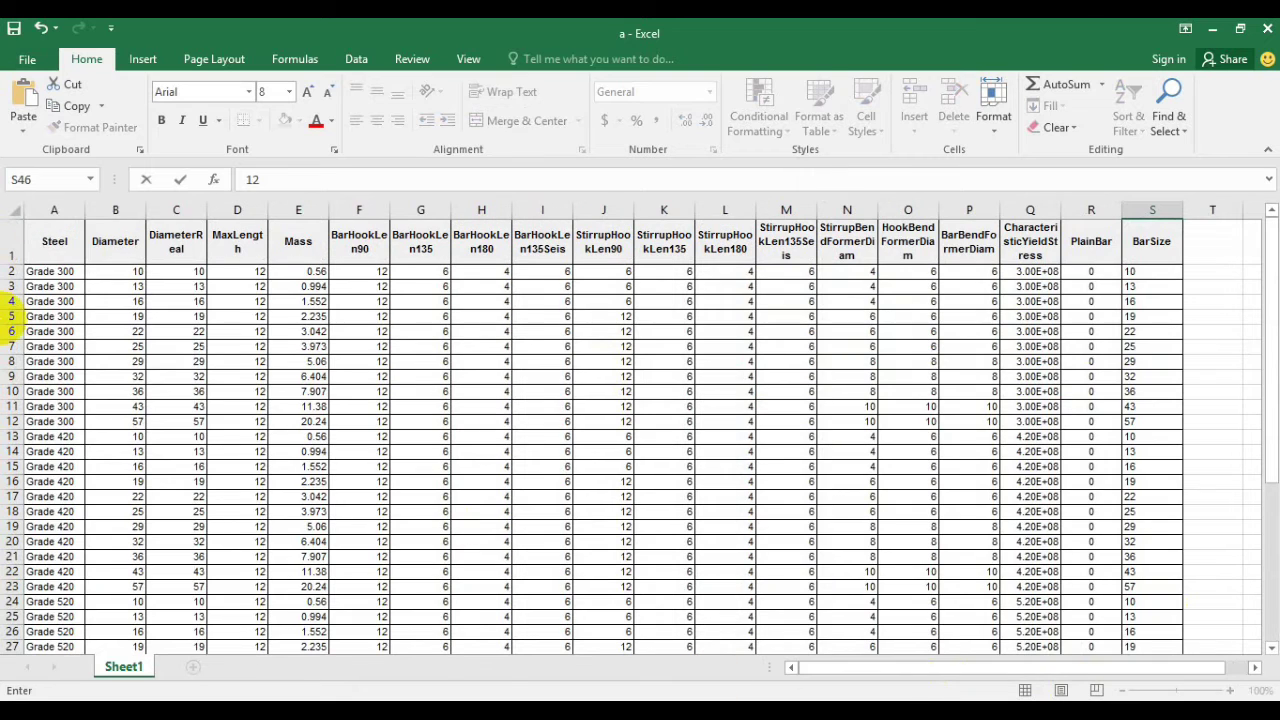
mouse_move(52, 243)
left_mouse_down()
mouse_move(765, 622)
mouse_move(1090, 645)
mouse_move(1105, 693)
mouse_move(1140, 693)
left_mouse_up()
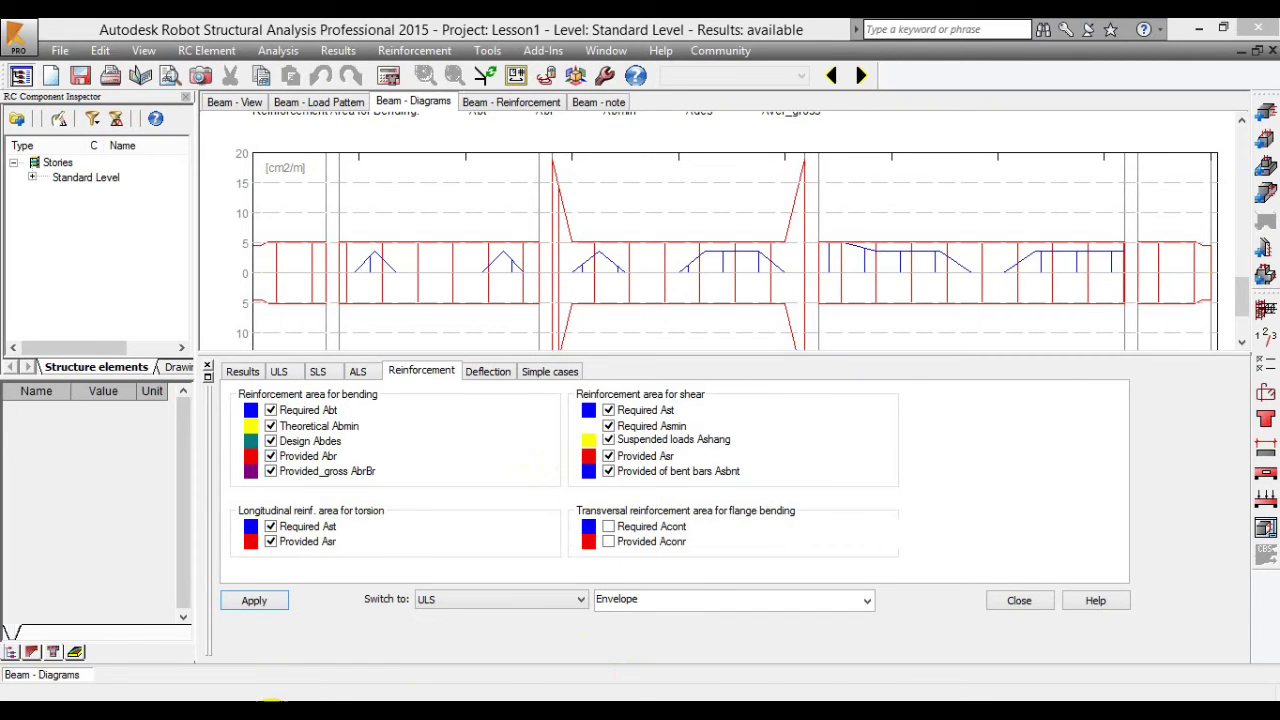
mouse_move(185, 697)
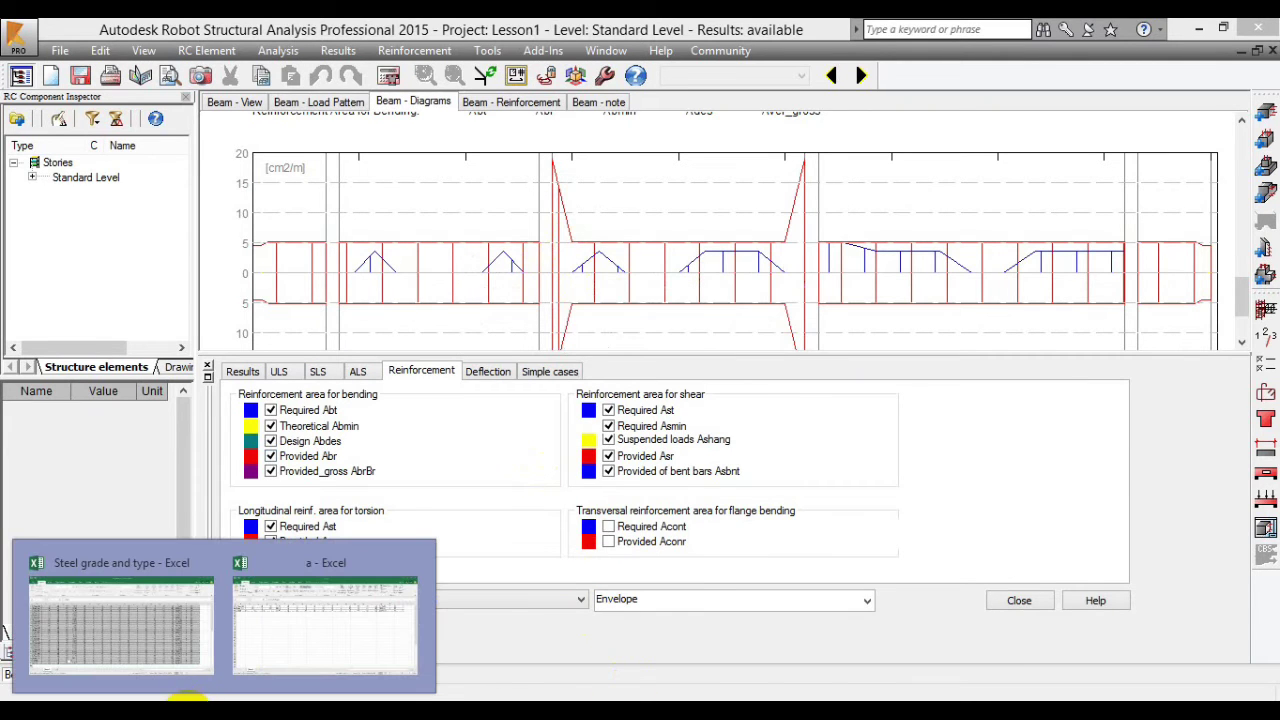
- Return to the Excel bar table in workbook 'a' and scroll to its top
left_click(263, 623)
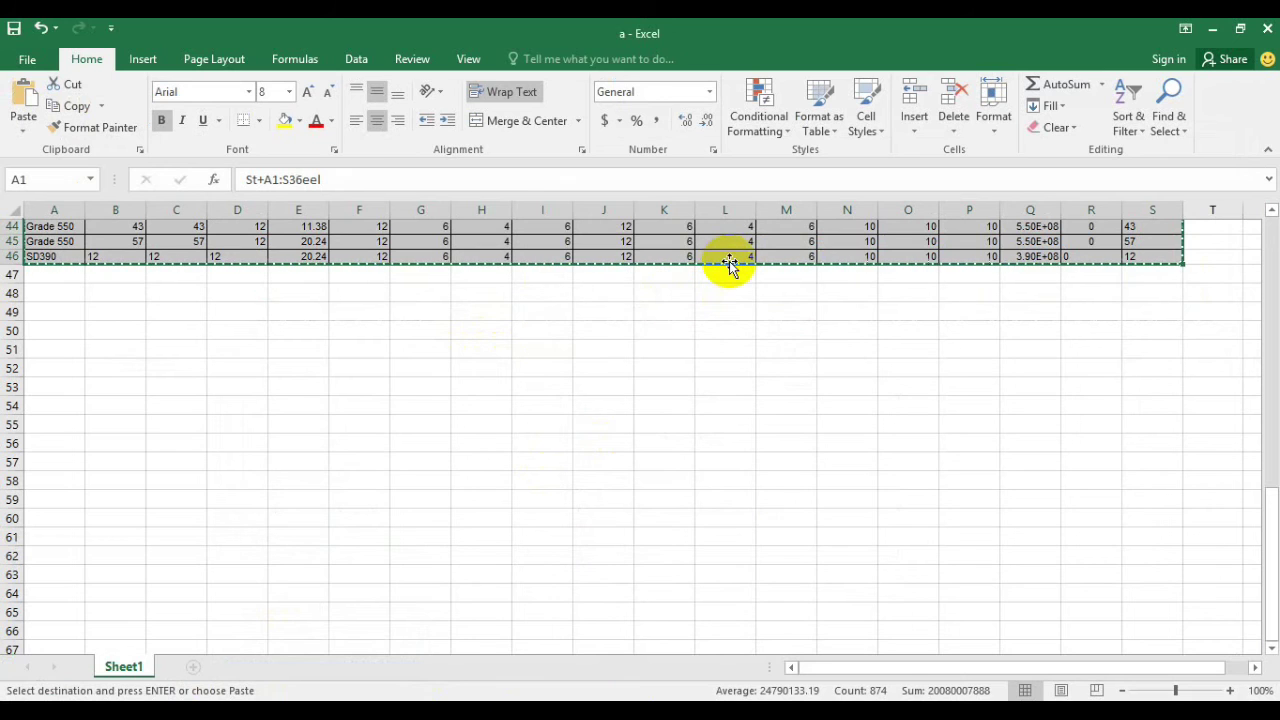
scroll(580, 334, "up", 2)
scroll(580, 338, "up", 1)
scroll(560, 360, "up", 2)
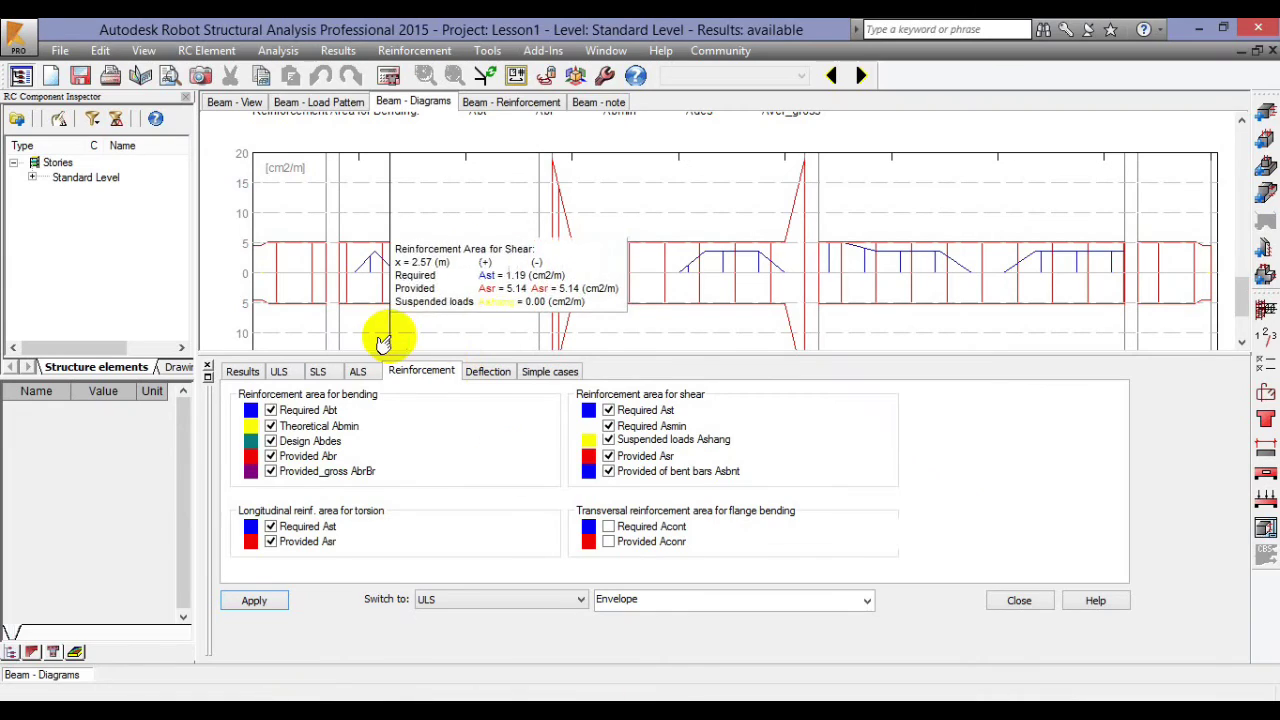
- Reopen the ACI 318-08 reinforcing-bar database from Job Preferences for editing
scroll(540, 477, "up", 3)
scroll(540, 477, "up", 2)
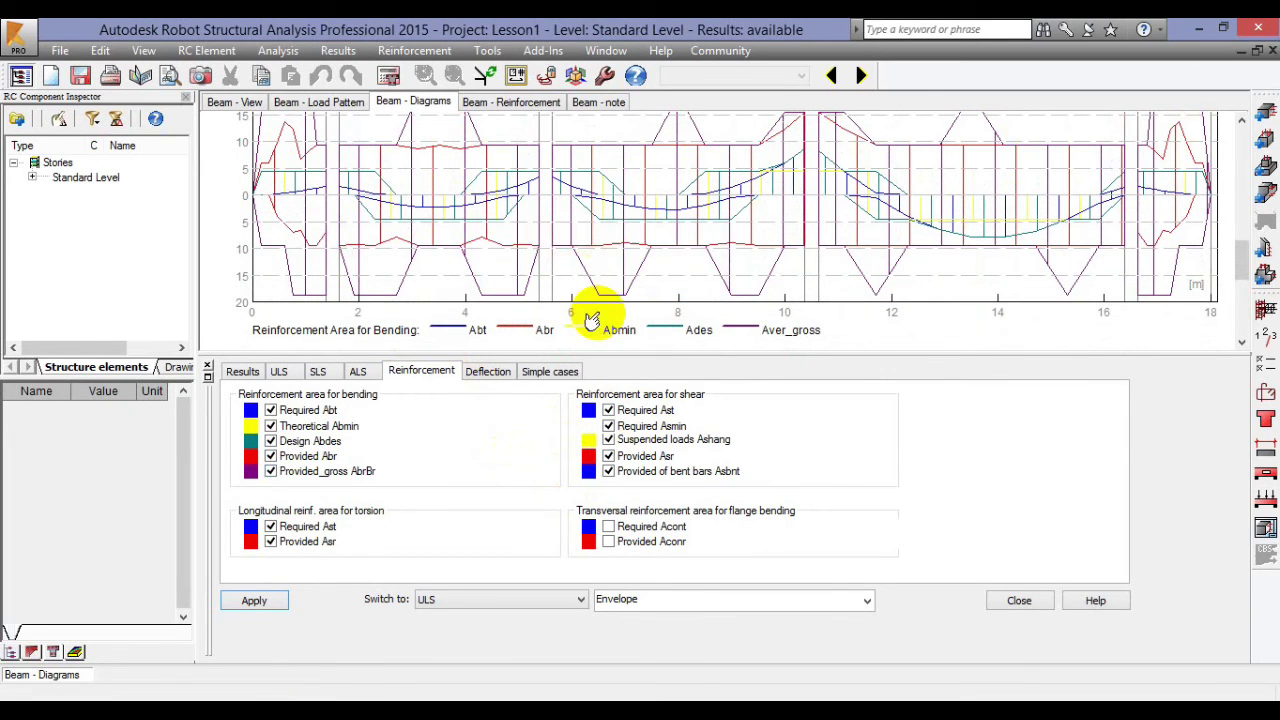
left_click(487, 50)
left_click(520, 137)
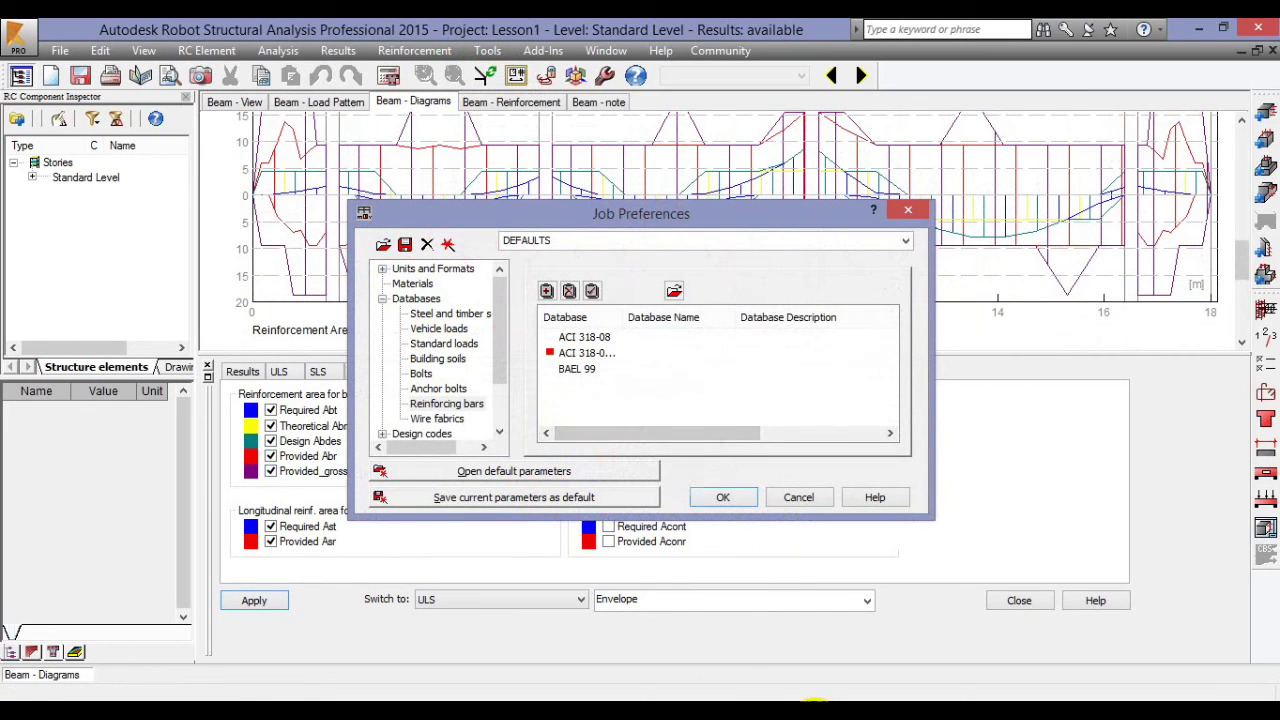
double_click(585, 353)
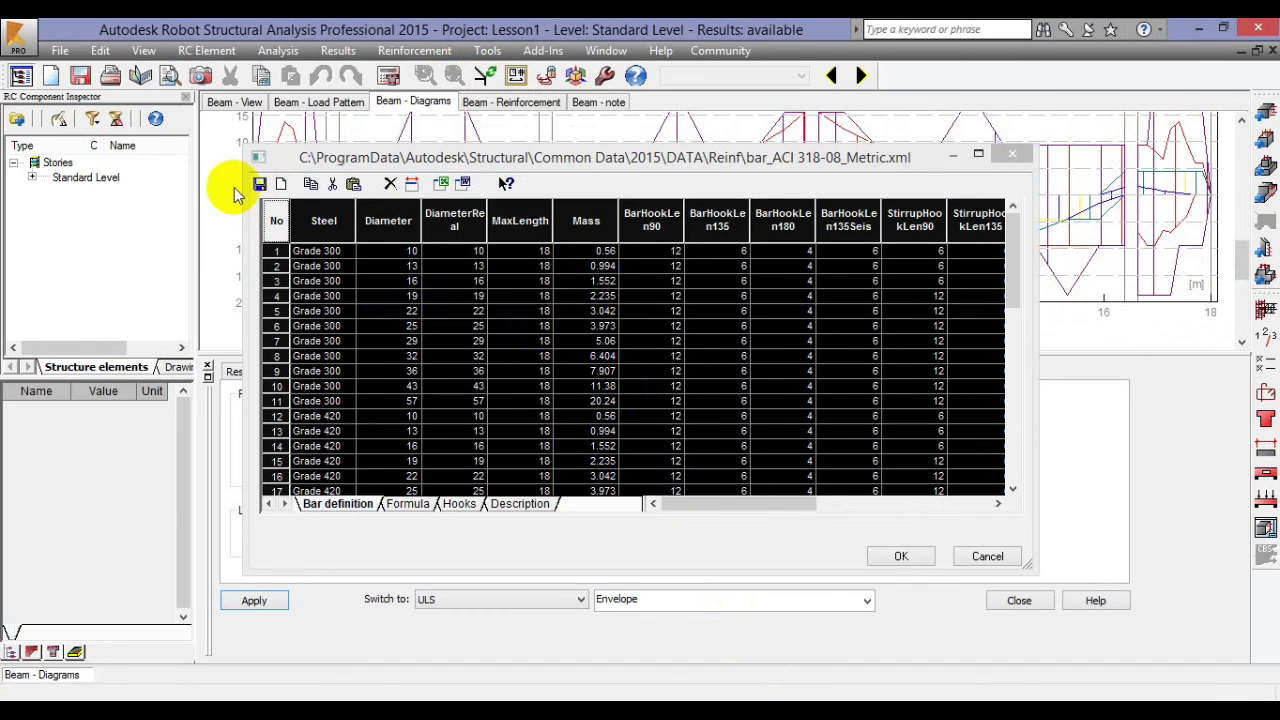
- Replace the bar table with the pasted Excel rows, then close the editor and Job Preferences
left_click(275, 221)
left_click(277, 223)
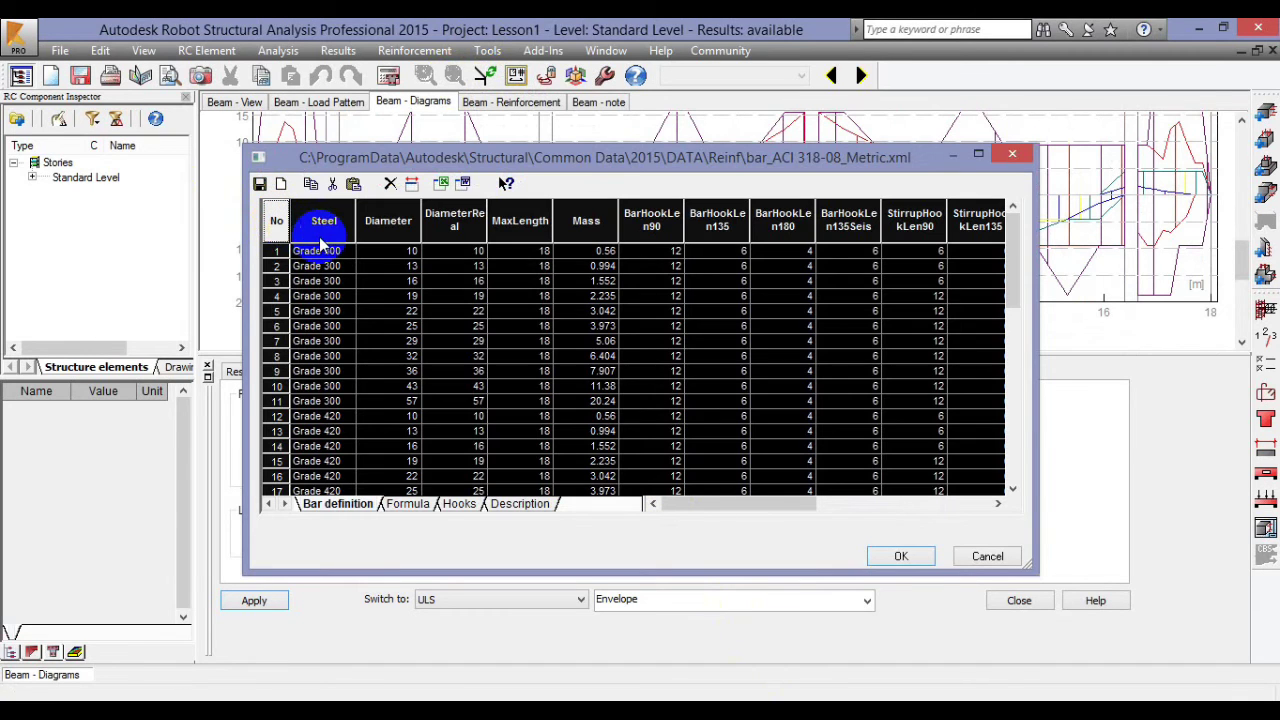
key("ctrl+v")
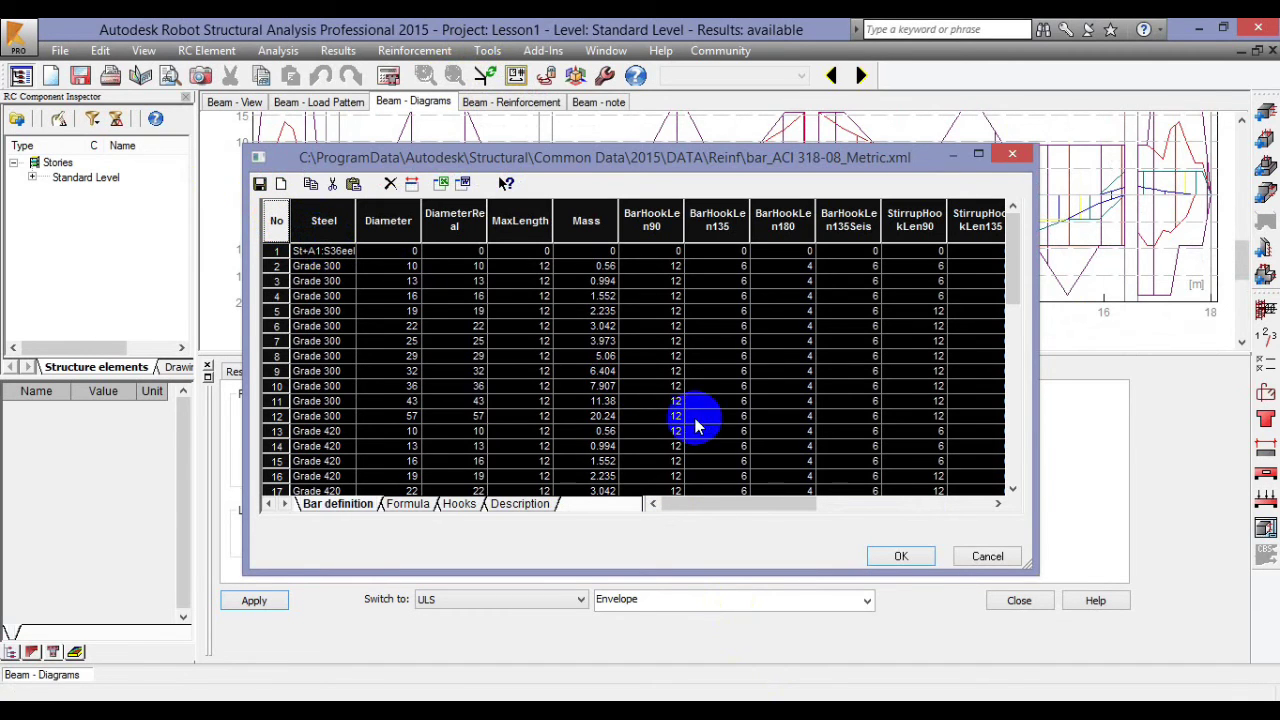
left_click(886, 550)
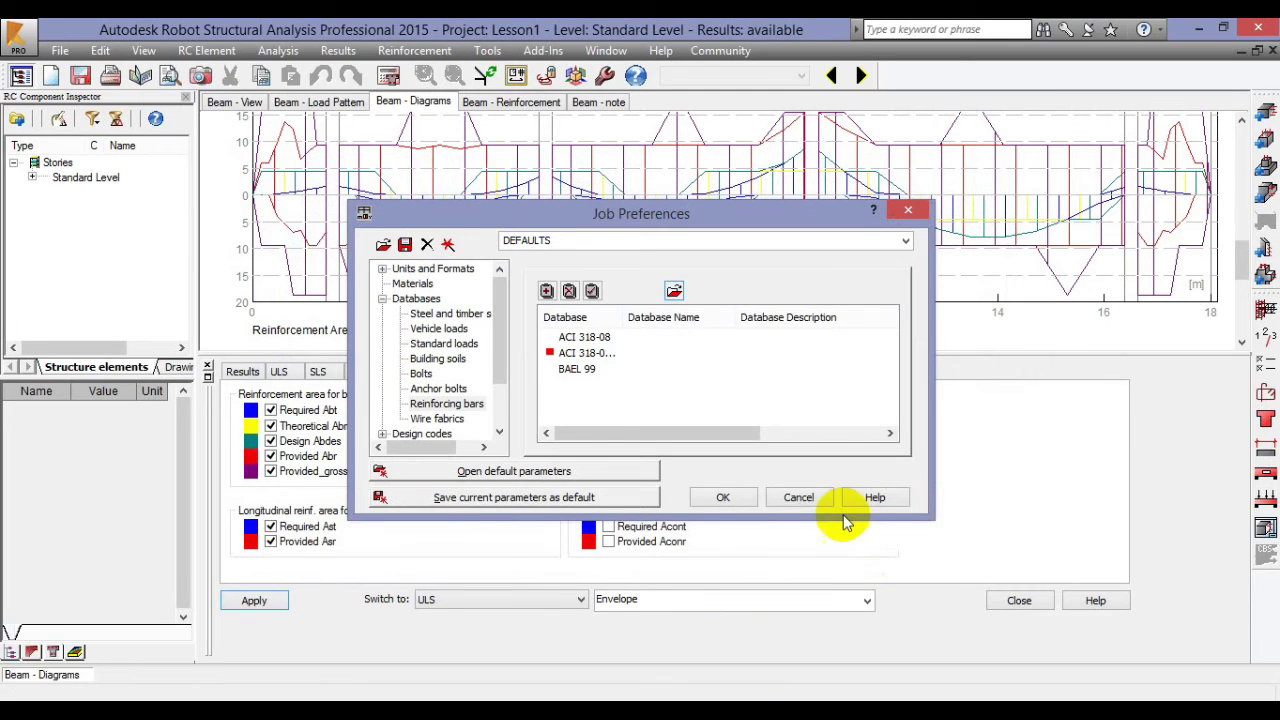
left_click(738, 496)
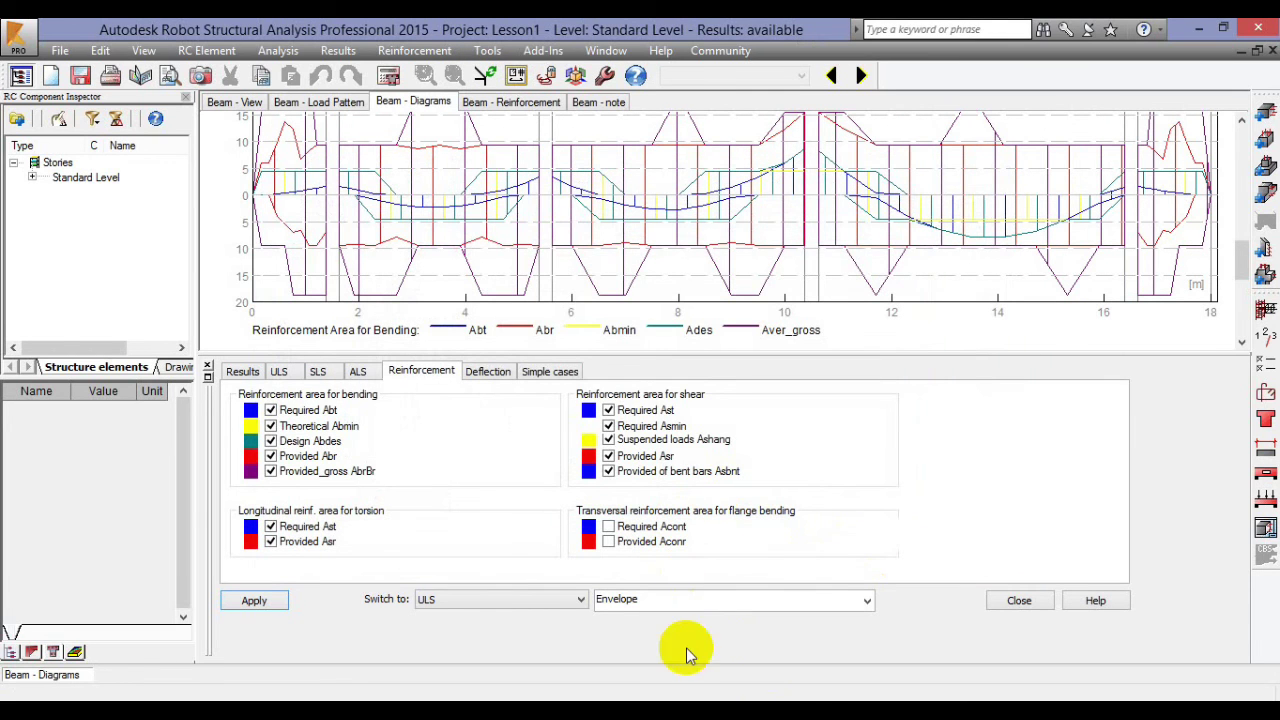